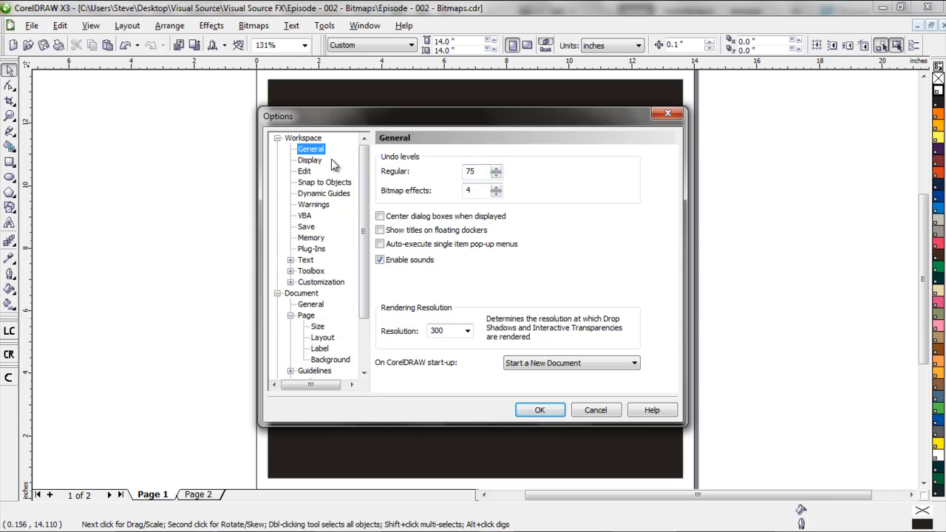
Review the Display, Edit and Snap to Objects pages of the workspace options
click(309, 160)
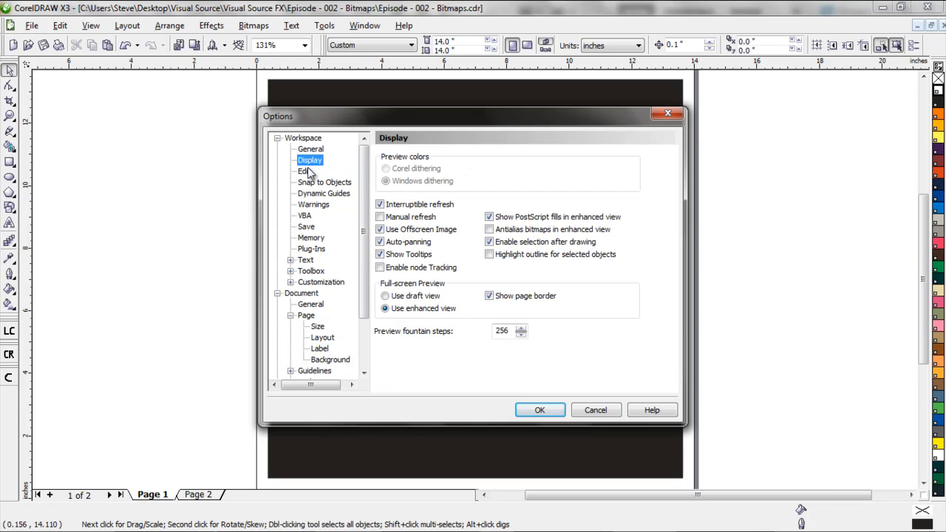
click(306, 171)
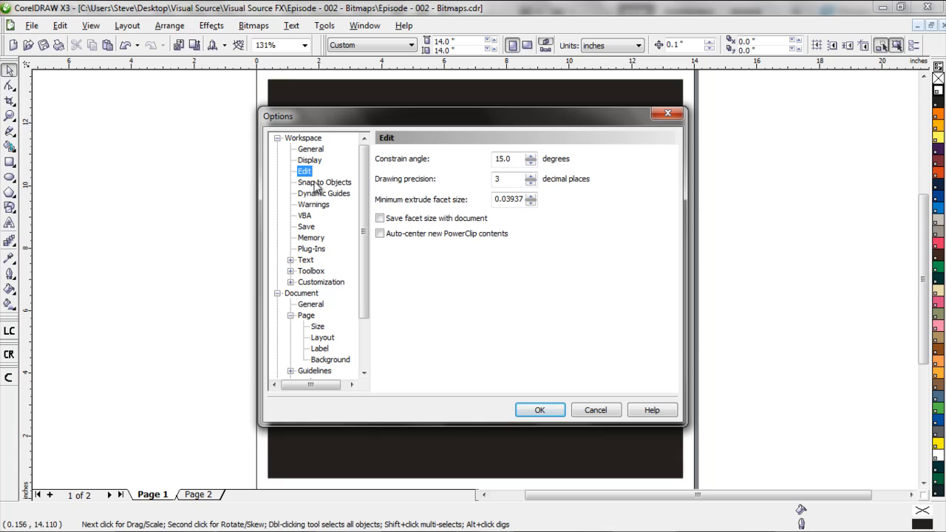
click(318, 183)
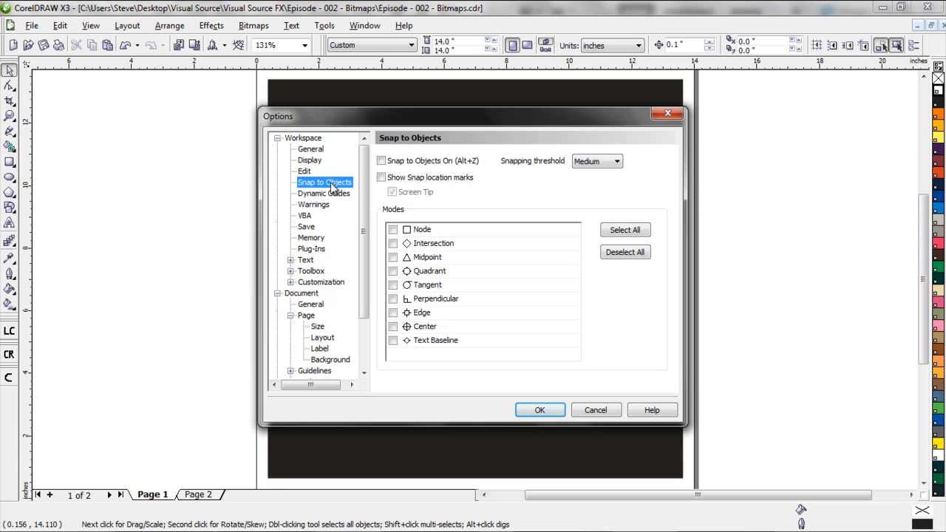
Turn object snapping, the snap location marks and all snapping modes on and back off
click(382, 161)
click(381, 178)
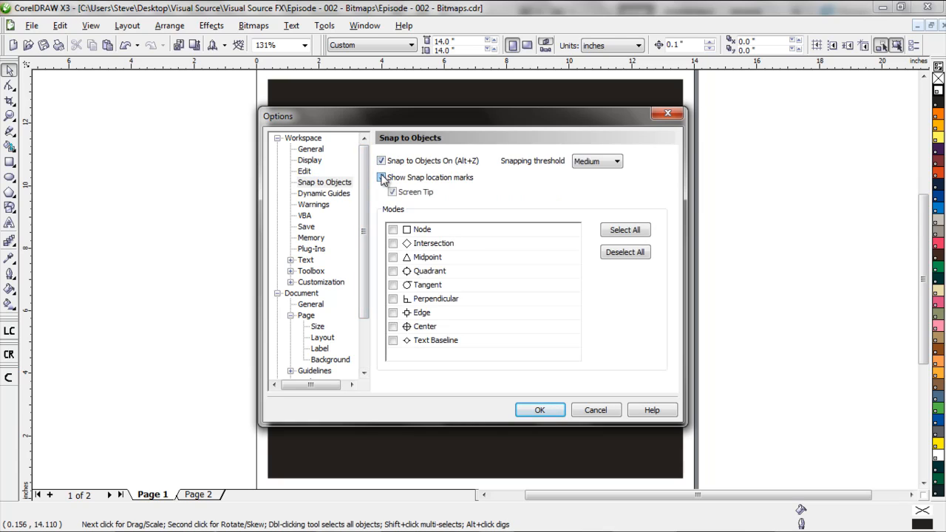
click(382, 160)
click(381, 178)
click(644, 235)
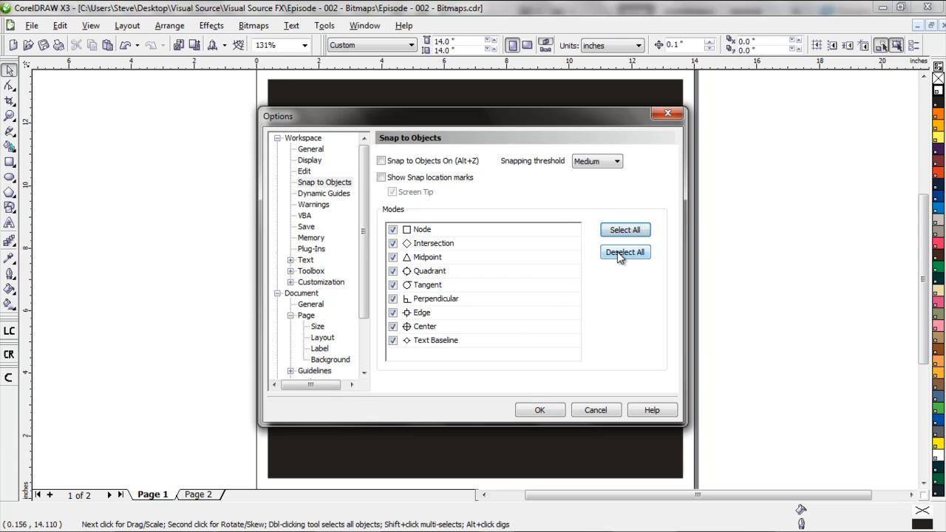
click(618, 252)
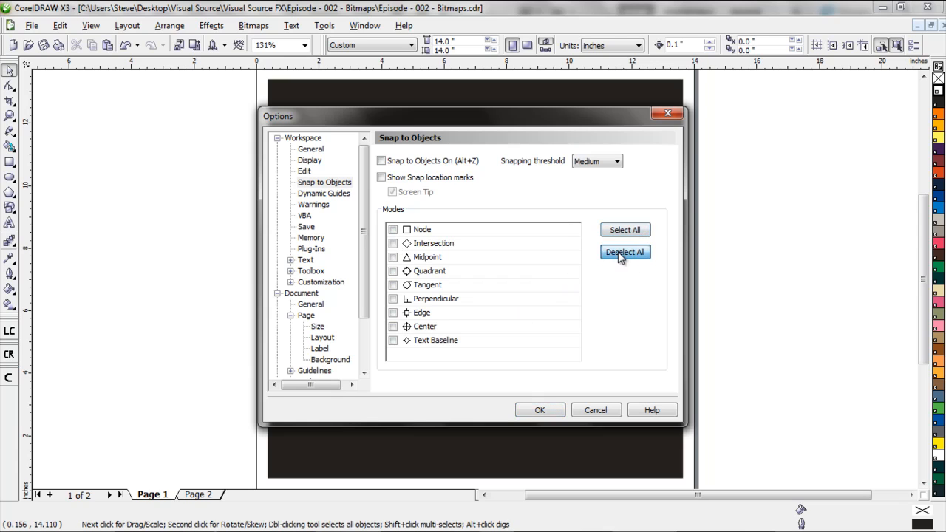
Look through the Display, Snap to Objects, Edit, Dynamic Guides, Warnings and VBA option pages and close the options
click(317, 160)
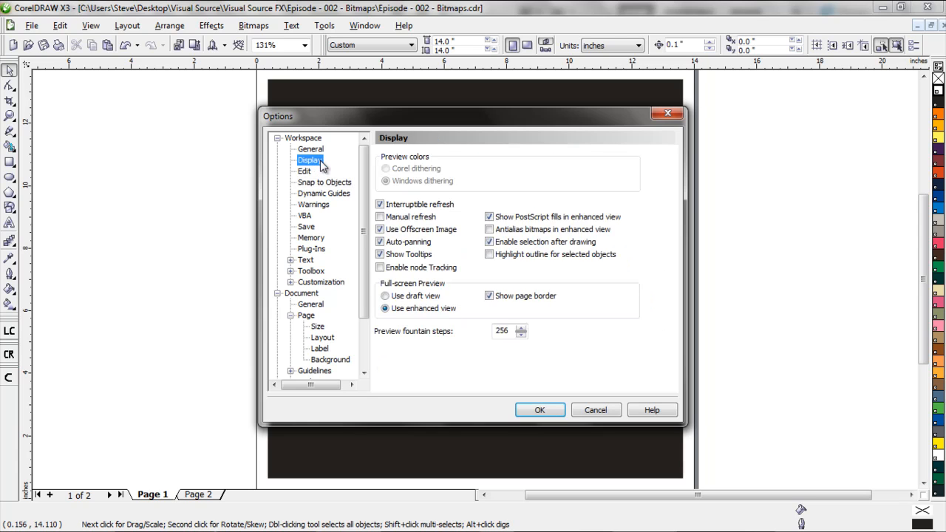
click(320, 184)
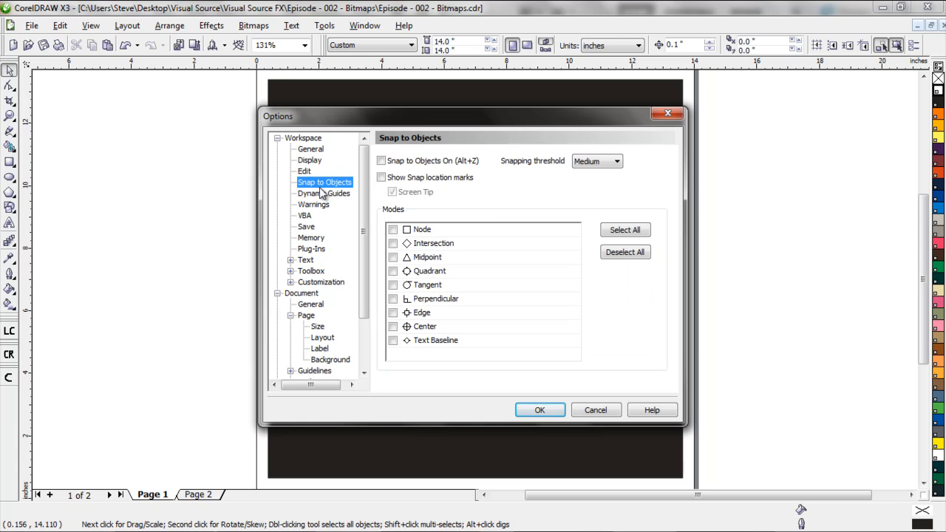
click(305, 173)
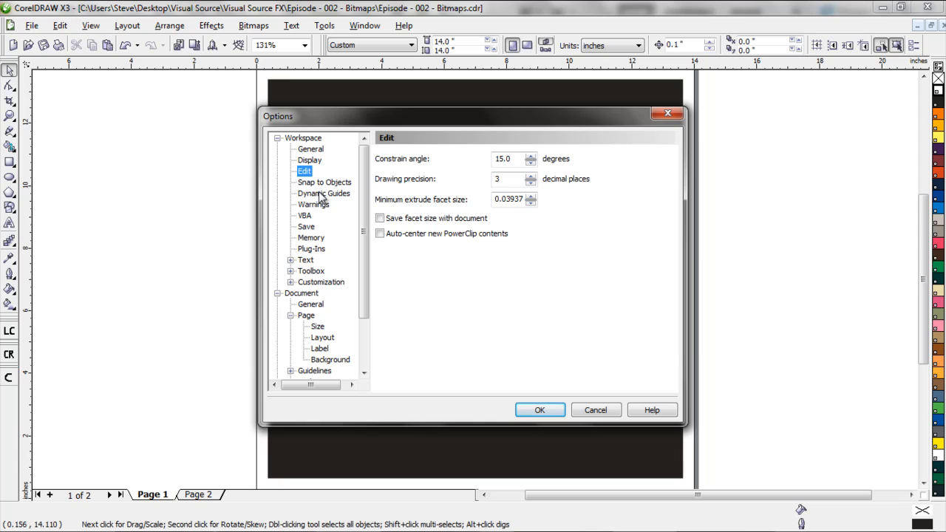
click(321, 195)
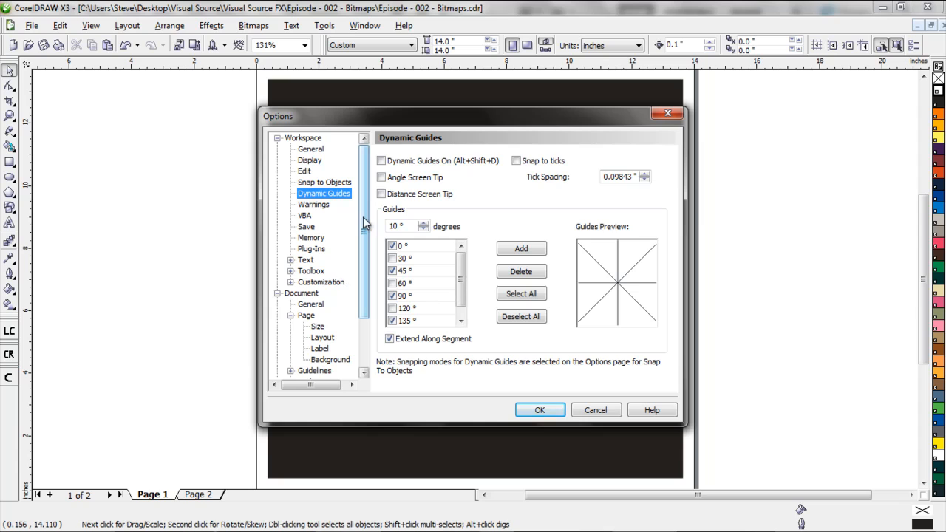
click(313, 205)
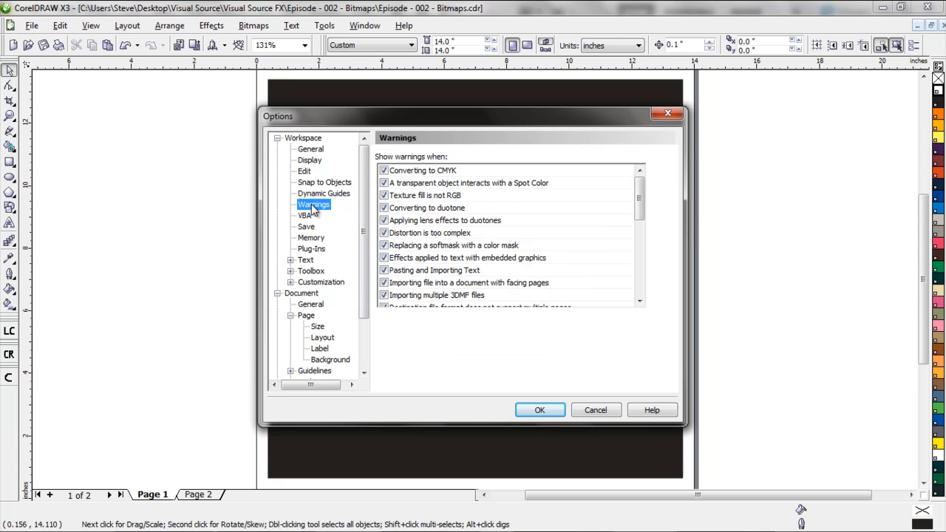
click(309, 215)
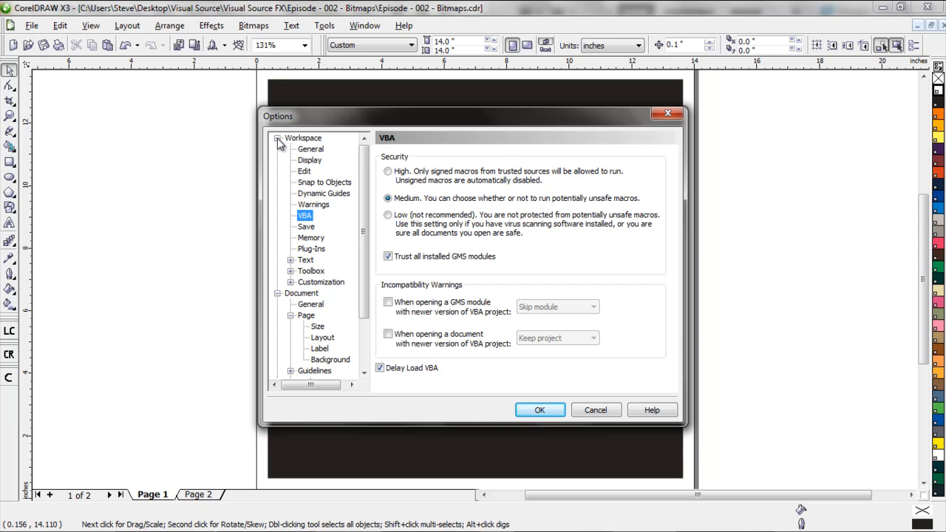
click(540, 411)
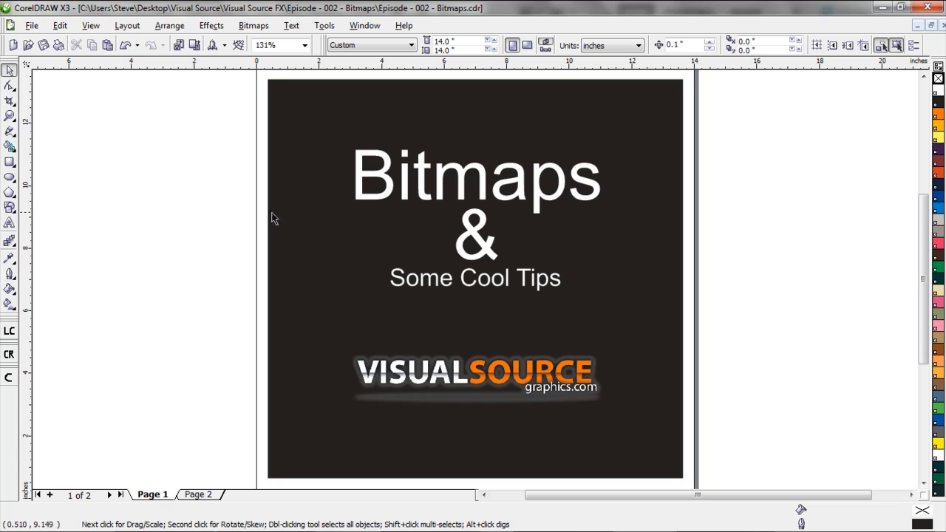
Select the VisualSource logo bitmap and examine the pixels along its letter edges at up to 8000% zoom
click(486, 379)
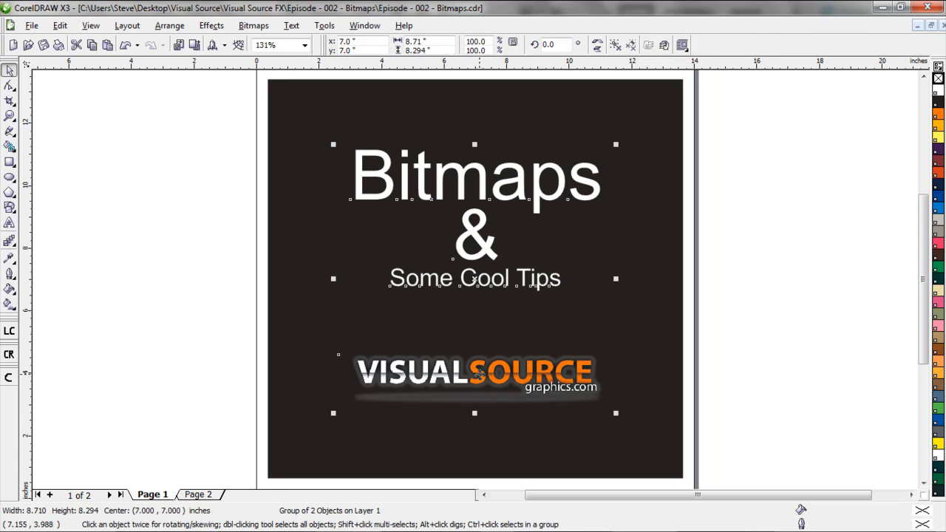
click(713, 140)
click(553, 371)
scroll(551, 370, down, 2)
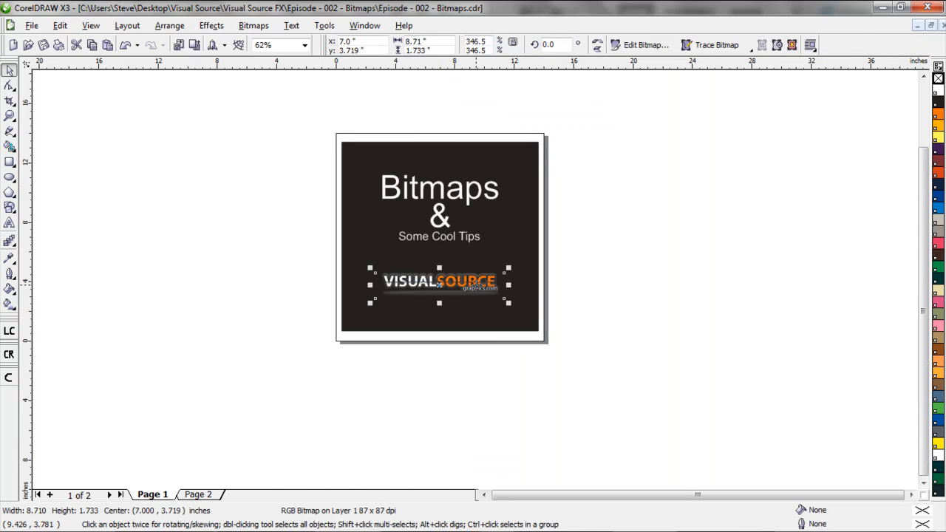
scroll(479, 296, up, 2)
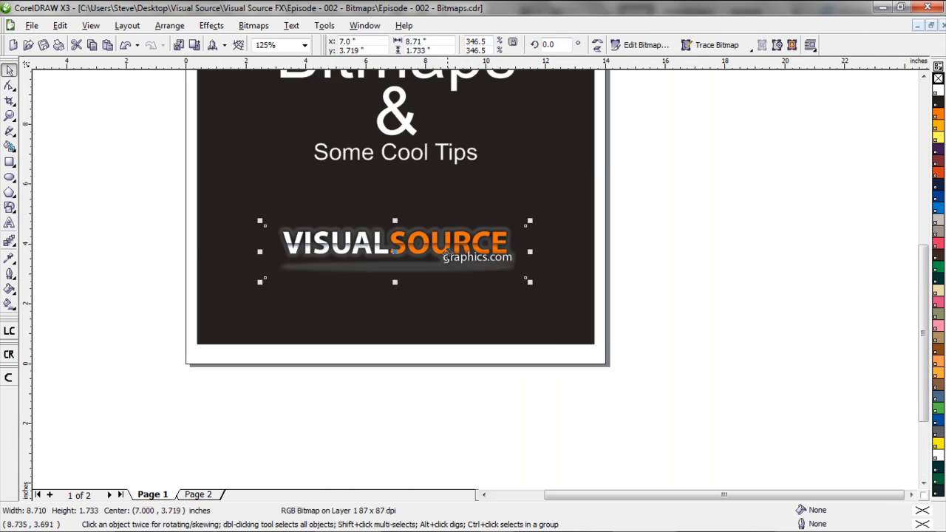
scroll(456, 250, up, 2)
scroll(416, 274, up, 2)
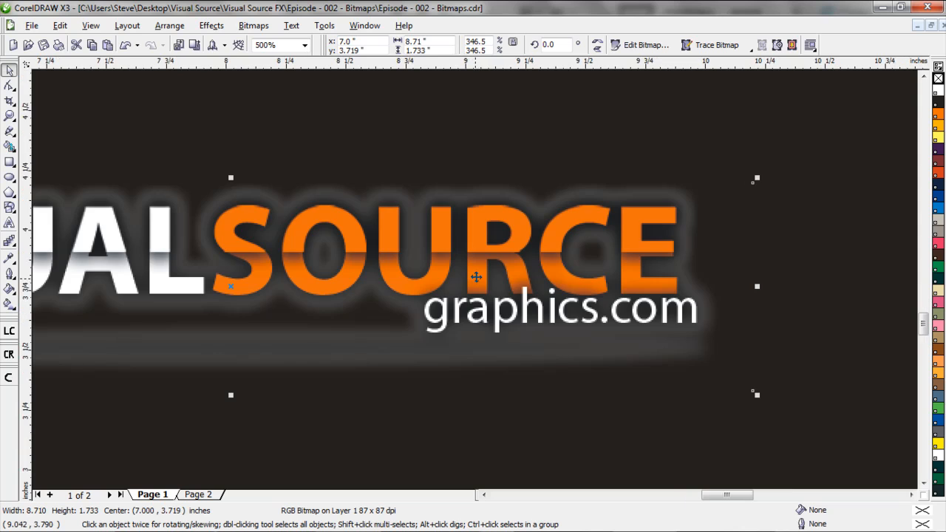
scroll(444, 236, up, 2)
scroll(466, 256, up, 1)
scroll(476, 279, up, 1)
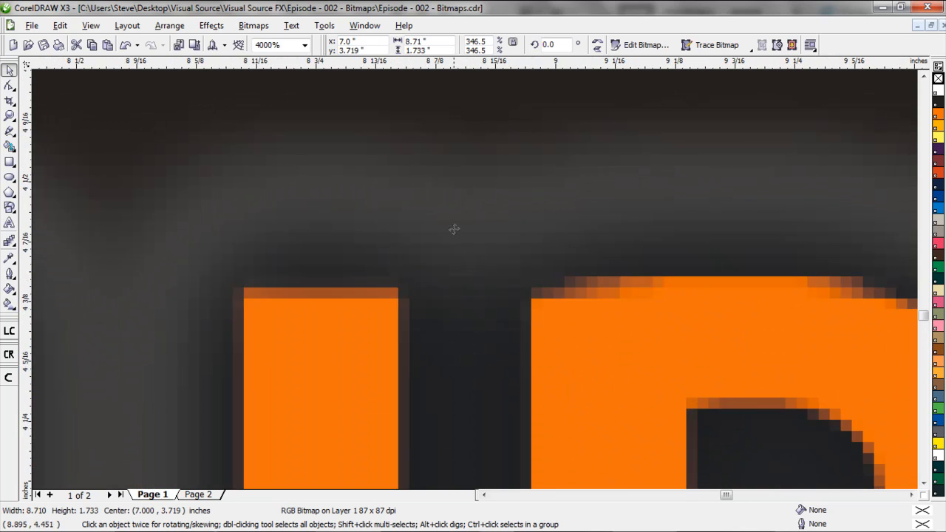
scroll(456, 226, up, 1)
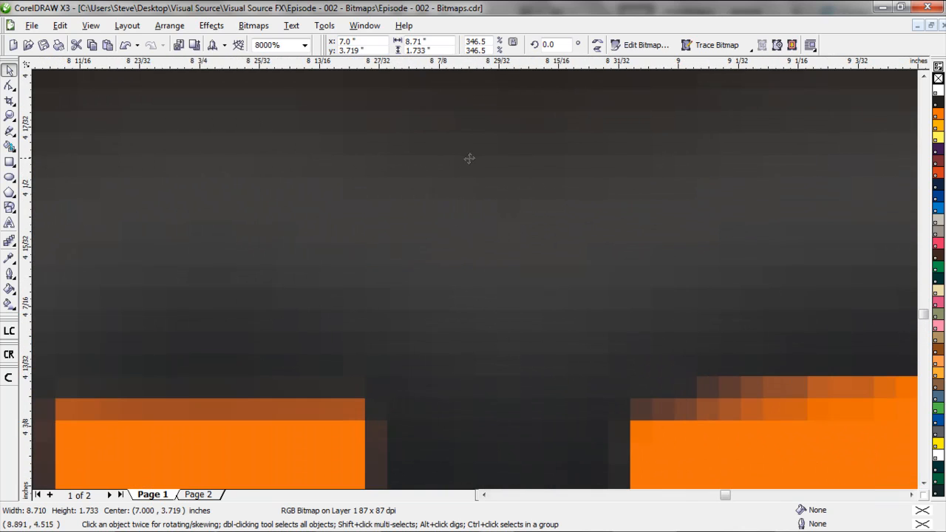
scroll(463, 164, down, 3)
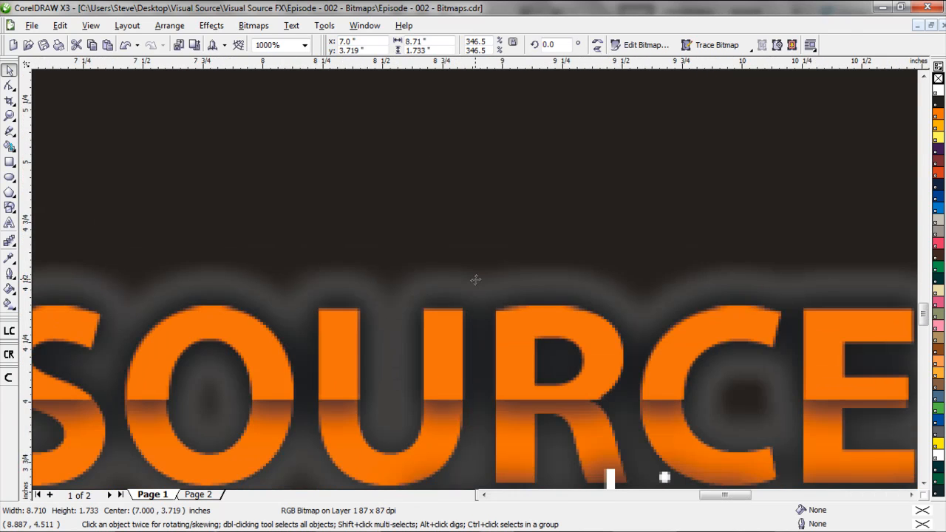
scroll(475, 278, down, 2)
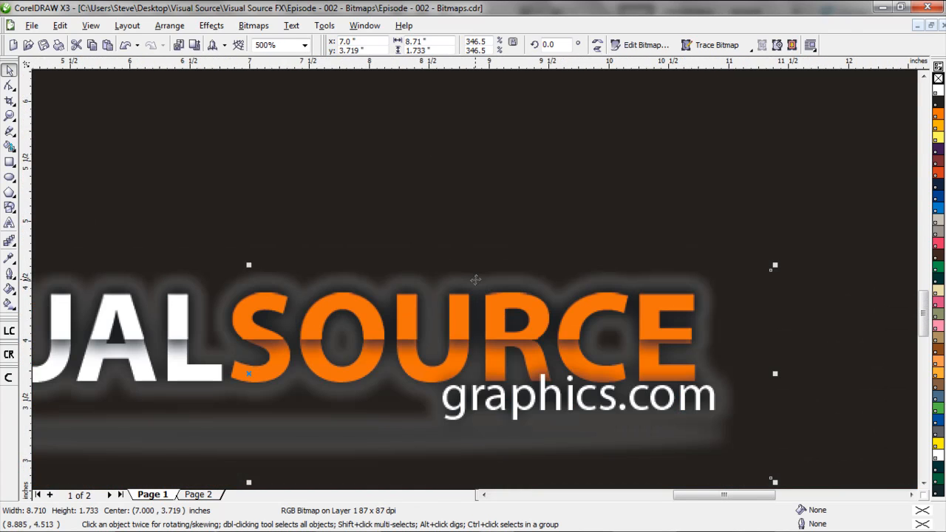
scroll(475, 279, down, 1)
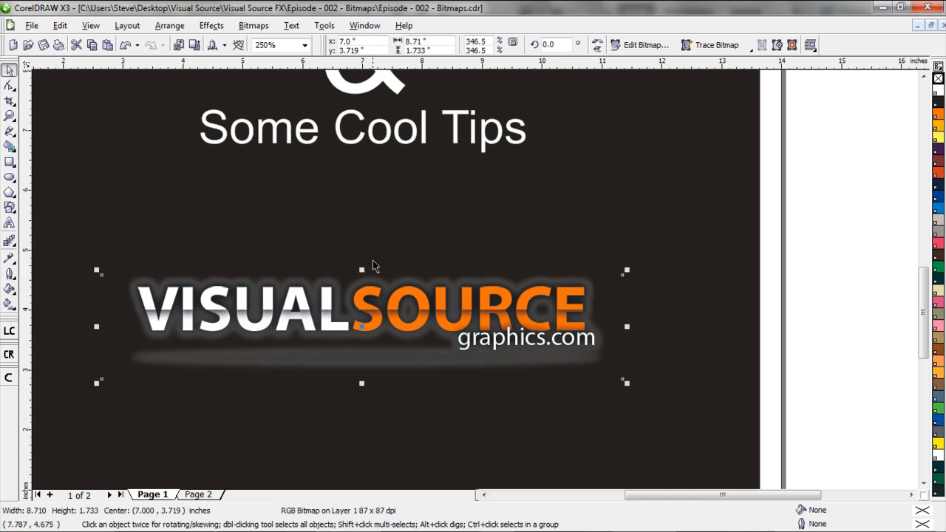
Draw a rectangle about 2.79 by 2.02 inches across the page's right edge and fill it with PANTONE Rubine Red C
click(9, 161)
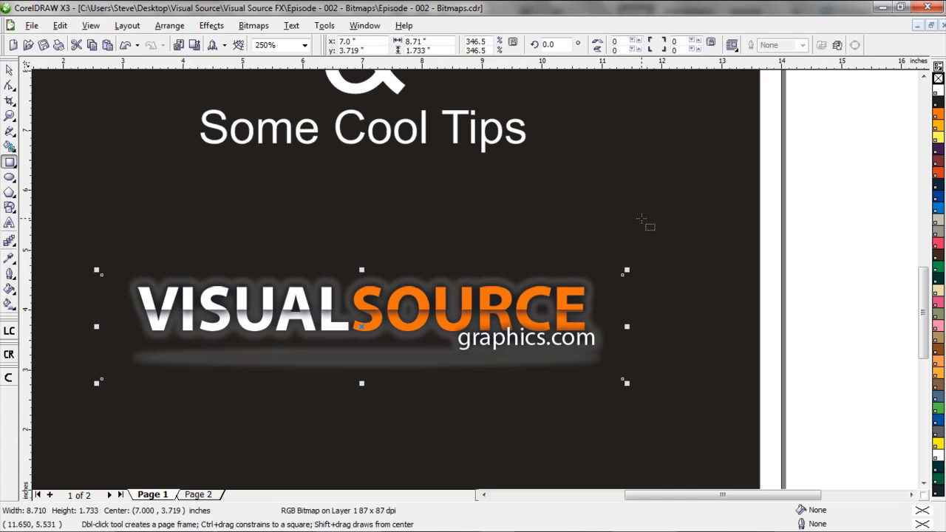
drag(644, 208, 811, 329)
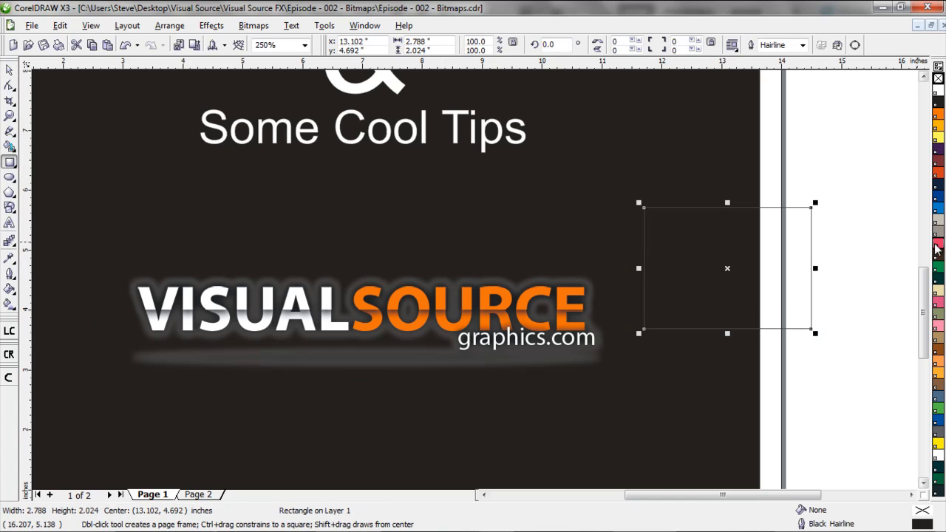
click(937, 249)
Inspect the red rectangle's vector edge at extreme magnification and delete the rectangle
scroll(809, 268, up, 2)
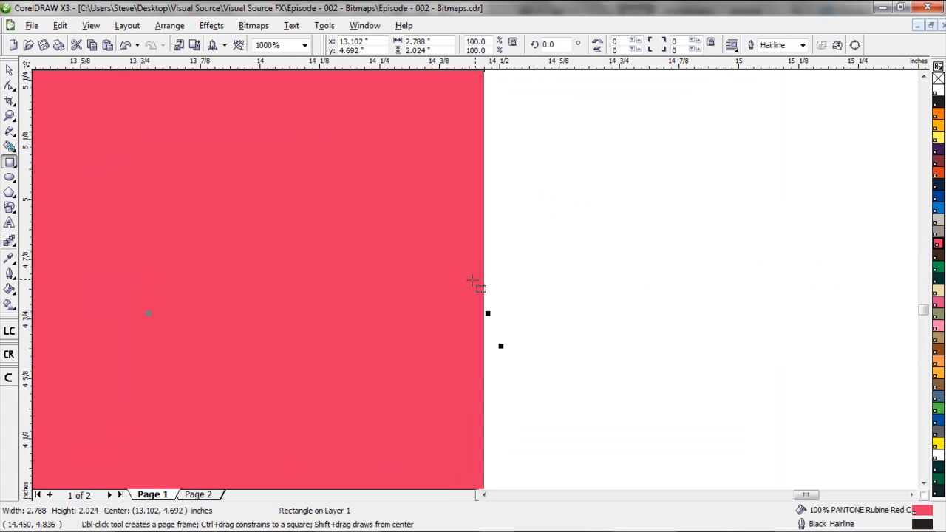
scroll(473, 281, up, 7)
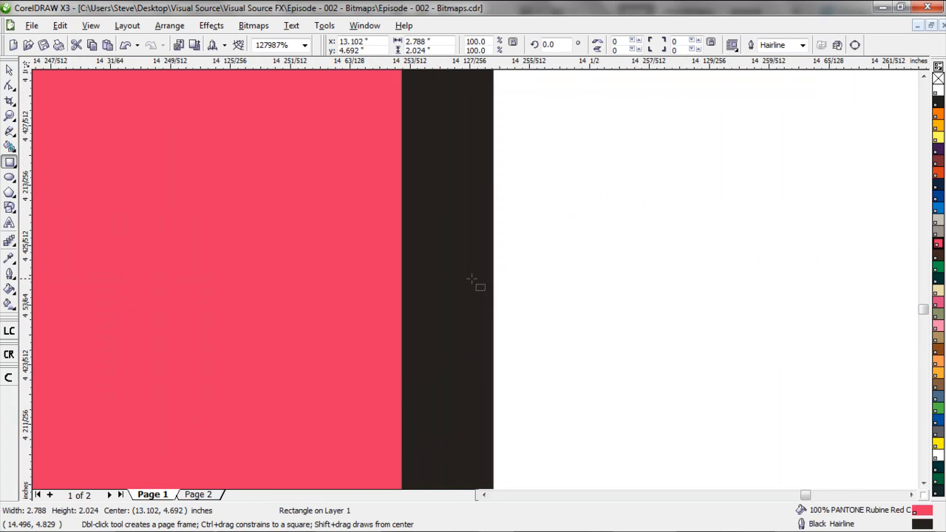
scroll(467, 280, up, 1)
scroll(470, 280, down, 6)
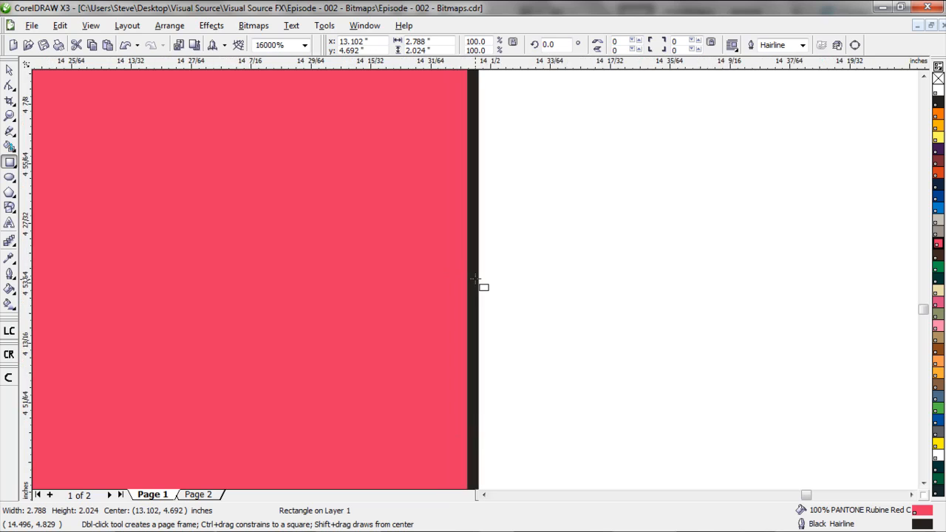
scroll(475, 280, down, 7)
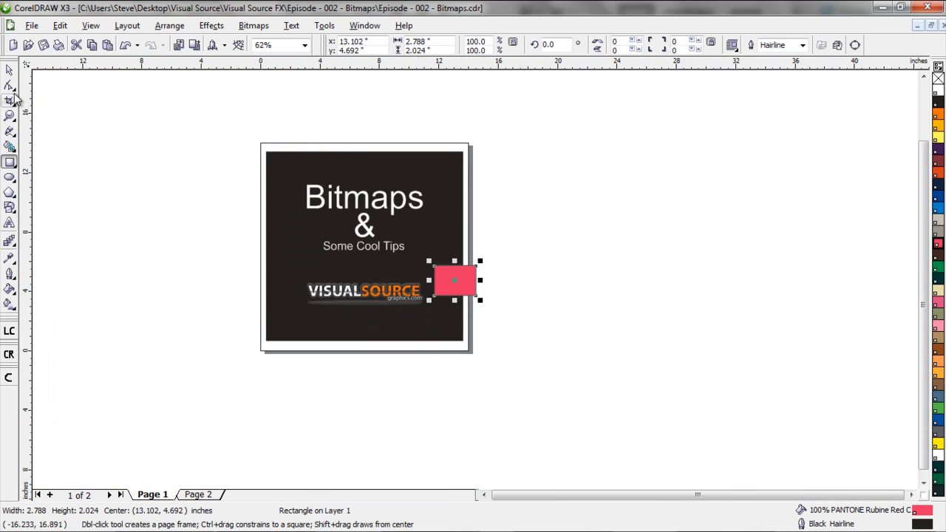
click(10, 69)
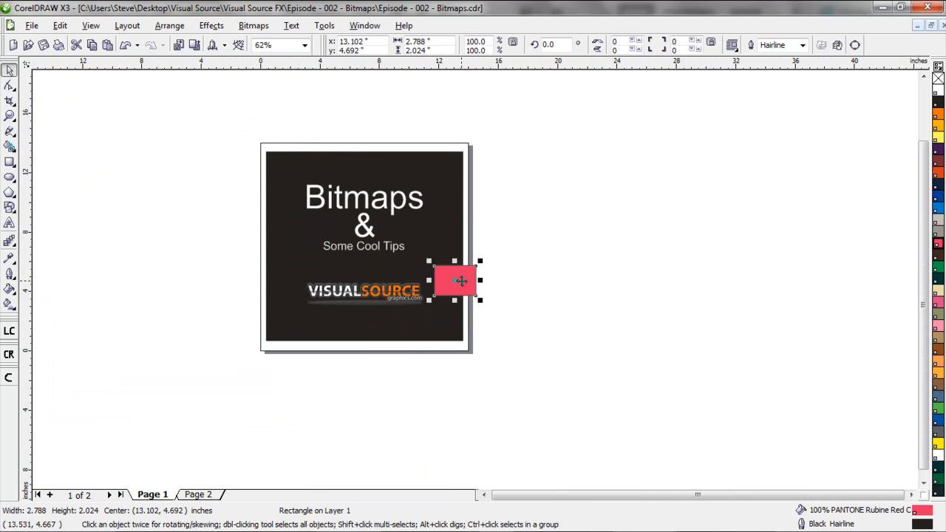
key(Delete)
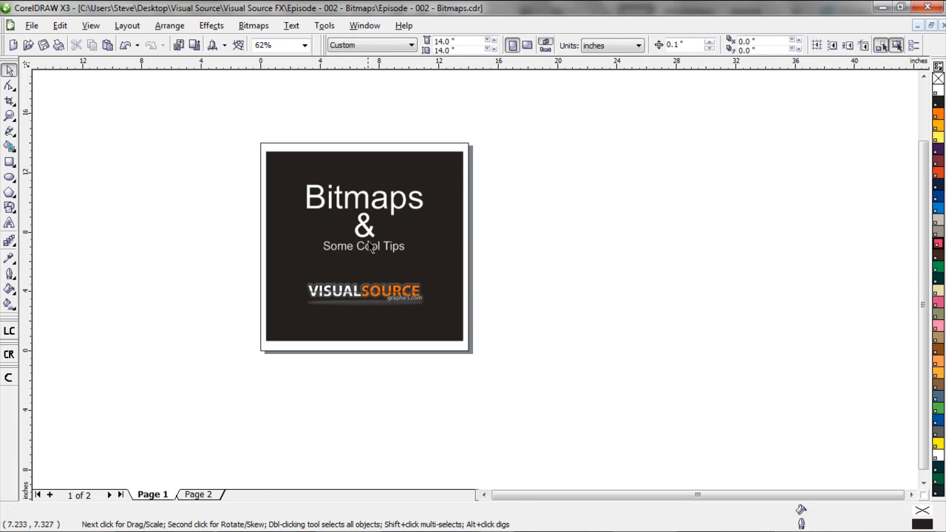
scroll(368, 240, up, 1)
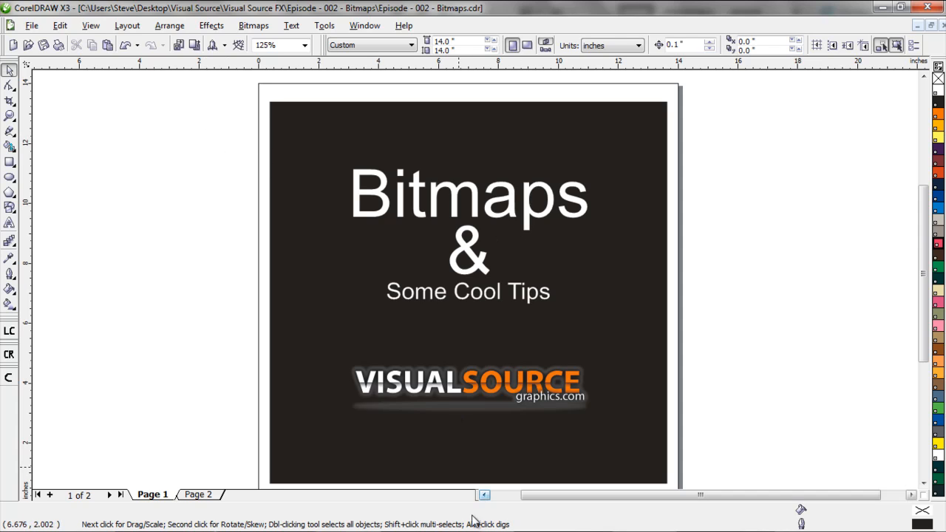
Switch to Photoshop and open the einstein image from the Desktop folder Visual Source, Visual Source FX, Episode - 002 - Bitmaps
mouse_move(437, 531)
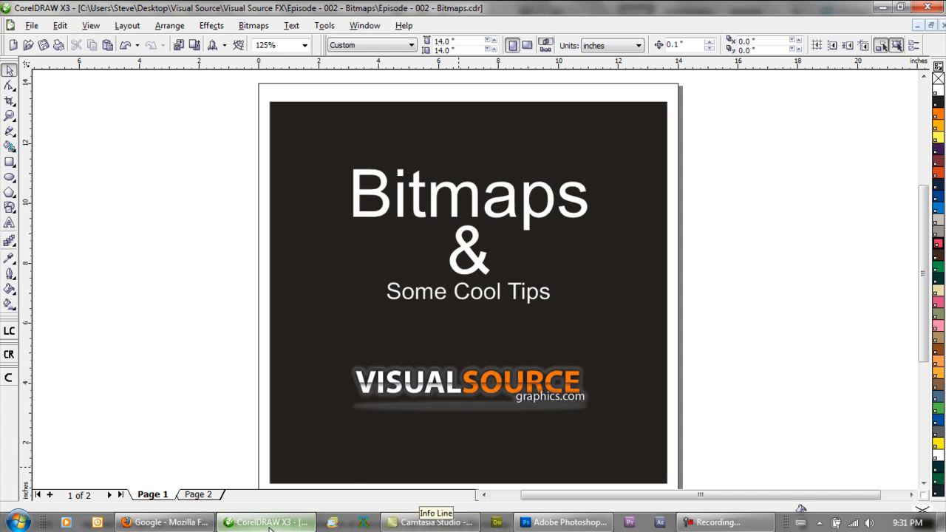
mouse_move(269, 529)
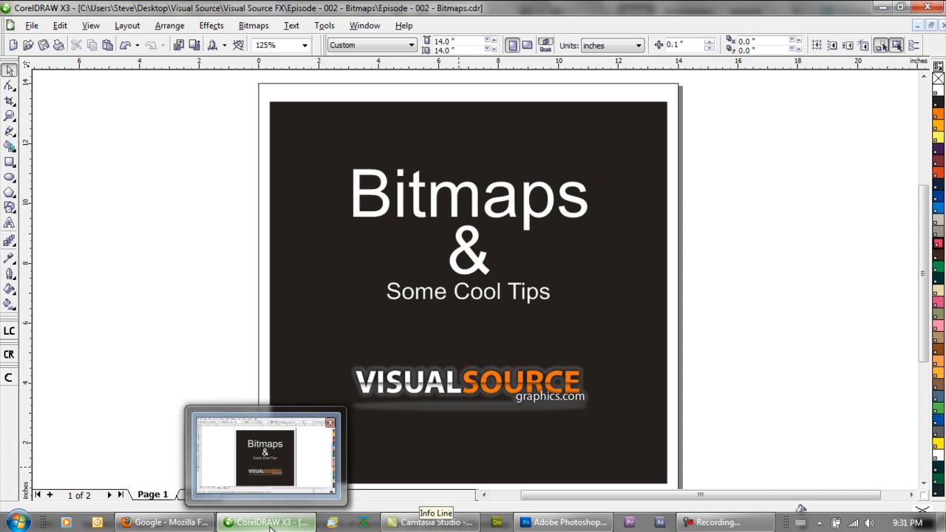
mouse_move(541, 527)
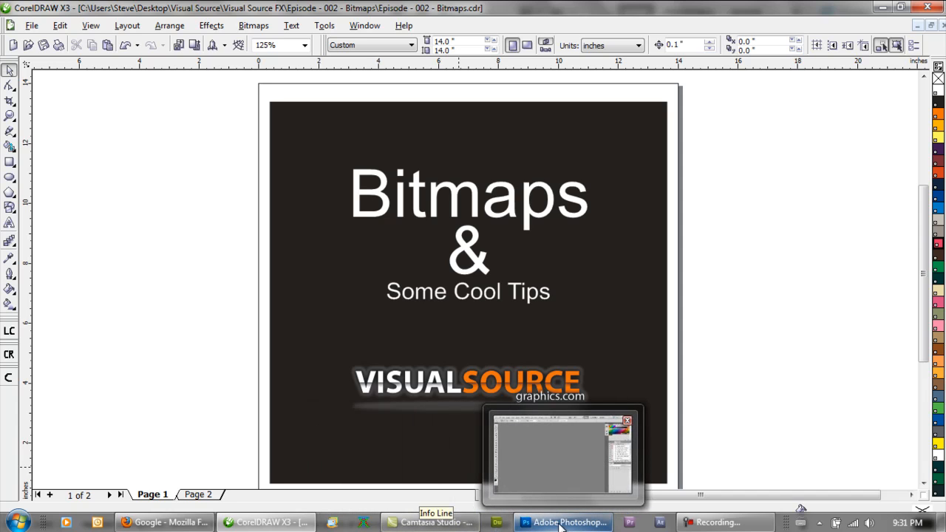
click(562, 523)
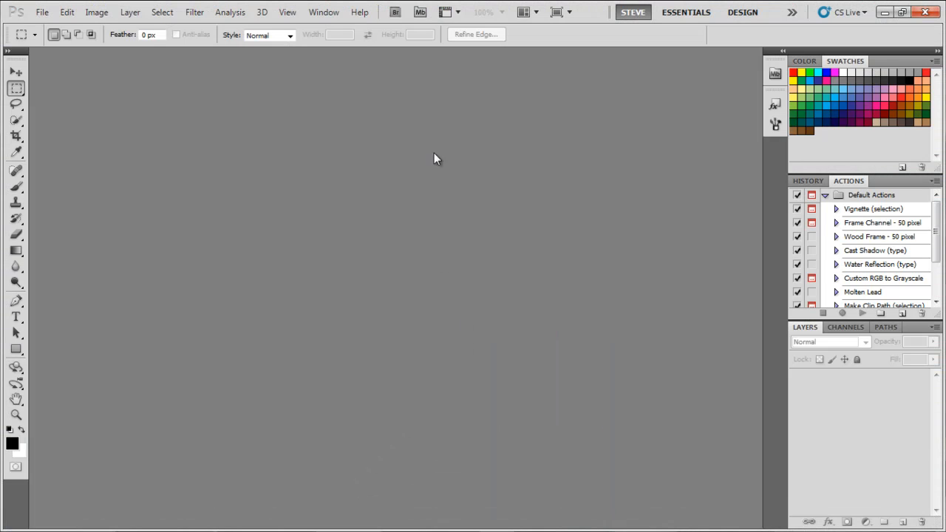
click(42, 12)
click(56, 41)
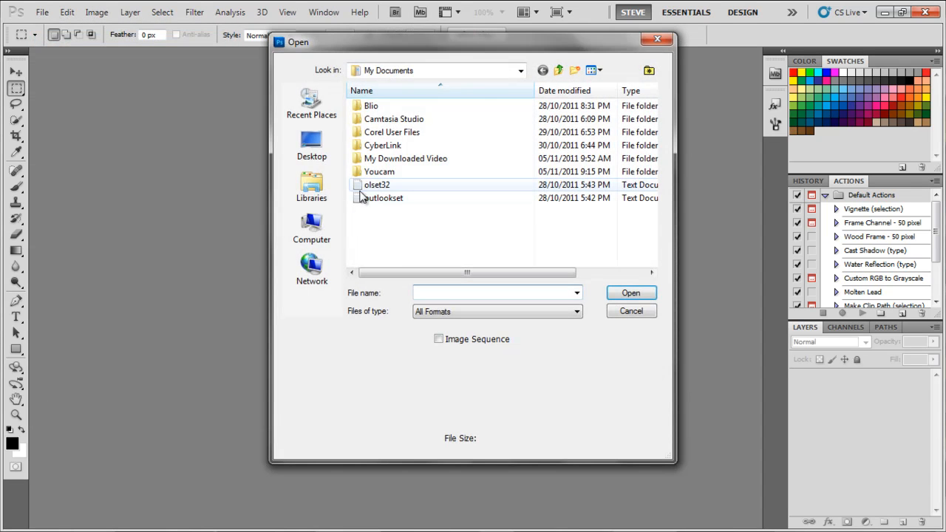
click(316, 158)
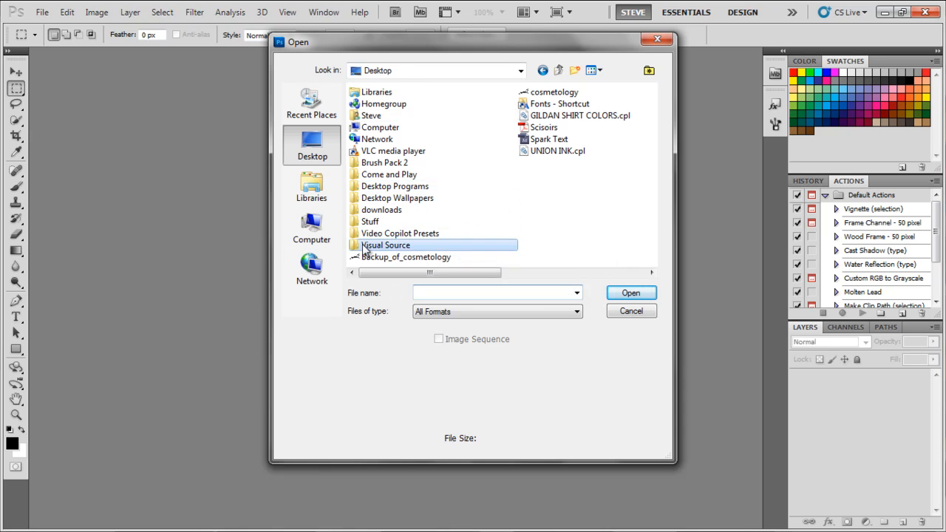
double_click(379, 247)
double_click(389, 145)
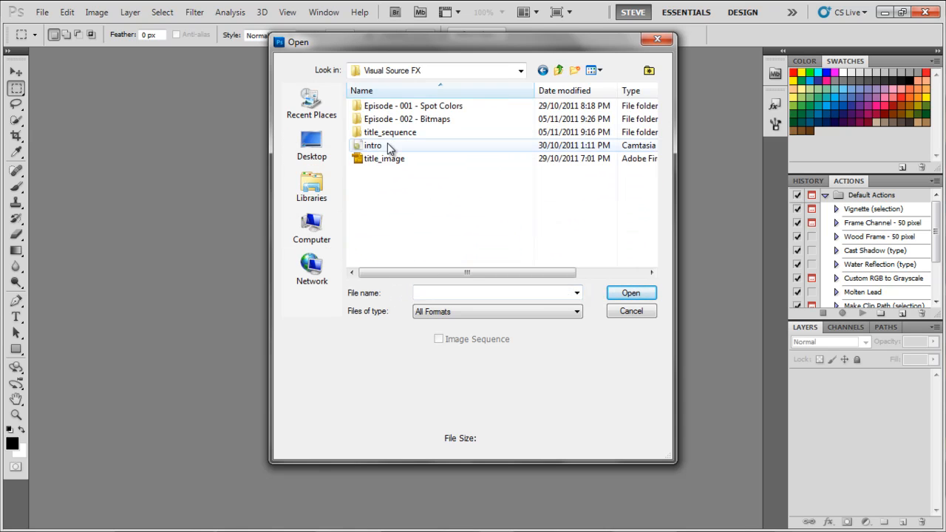
double_click(399, 119)
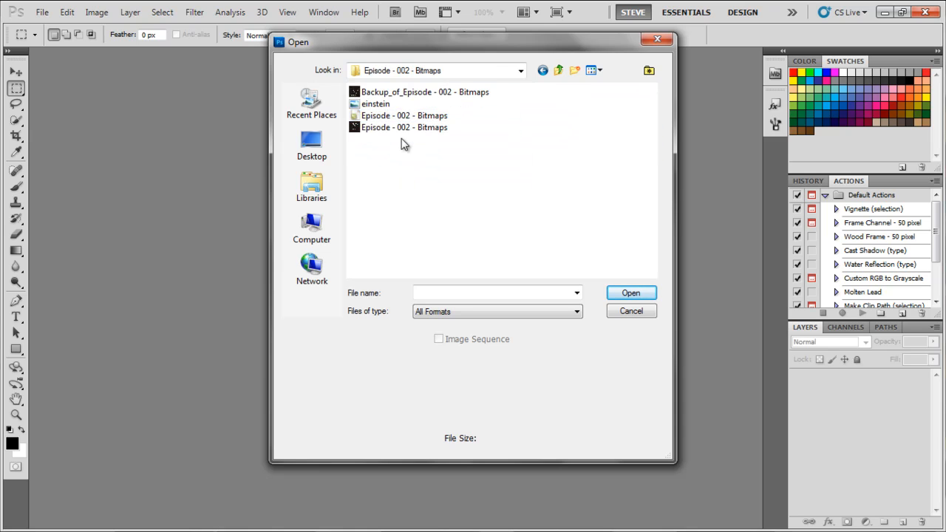
double_click(383, 104)
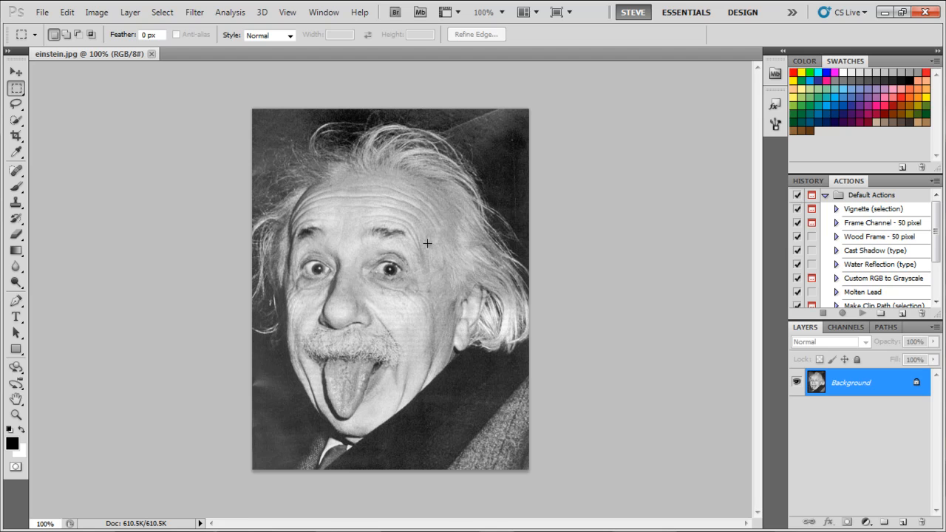
Switch to Firefox and search Google for "convert white to transparent action"
key(alt+Tab)
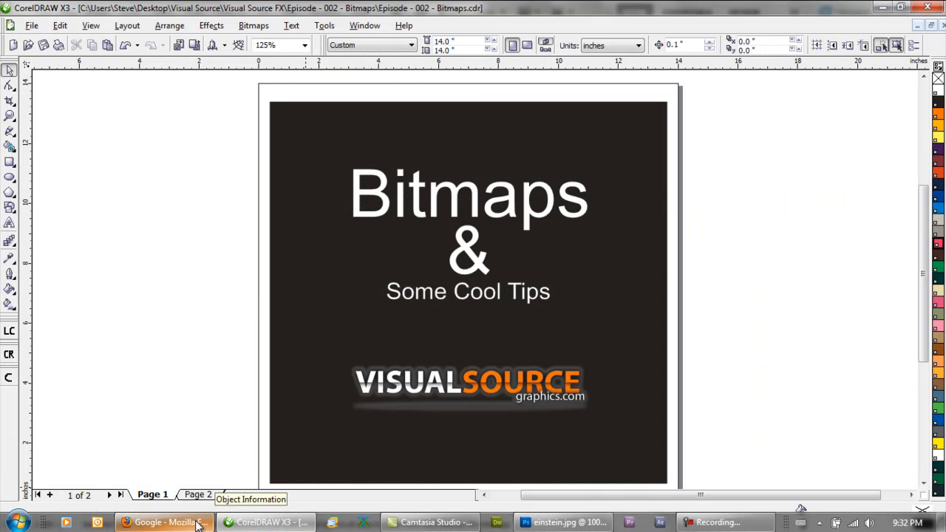
click(198, 523)
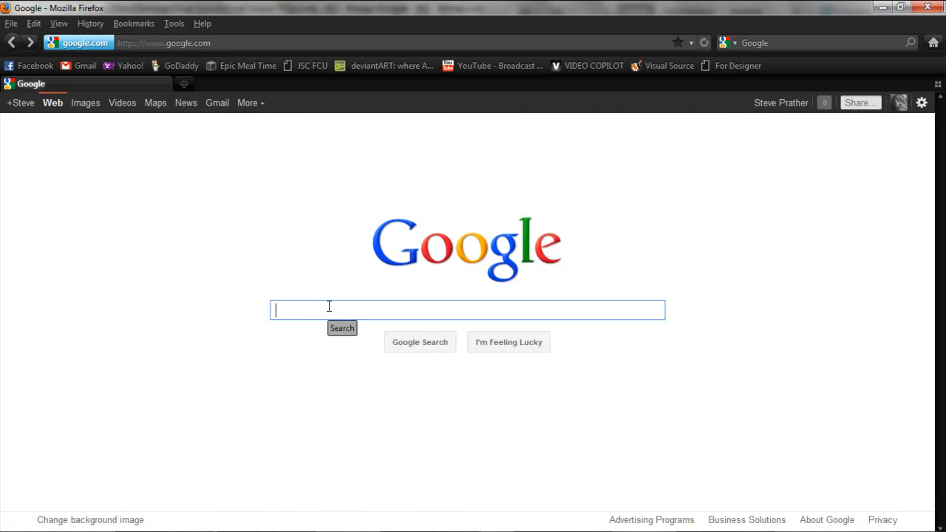
text(convert )
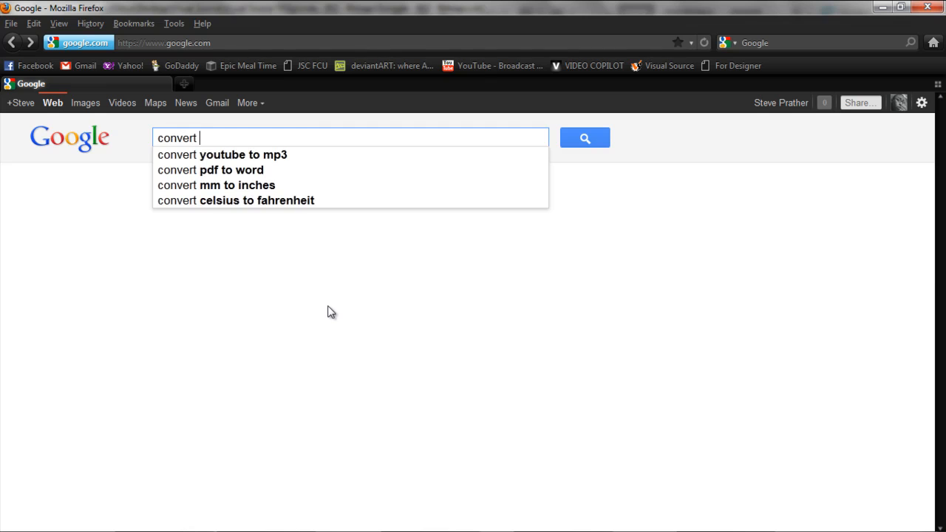
text(white to )
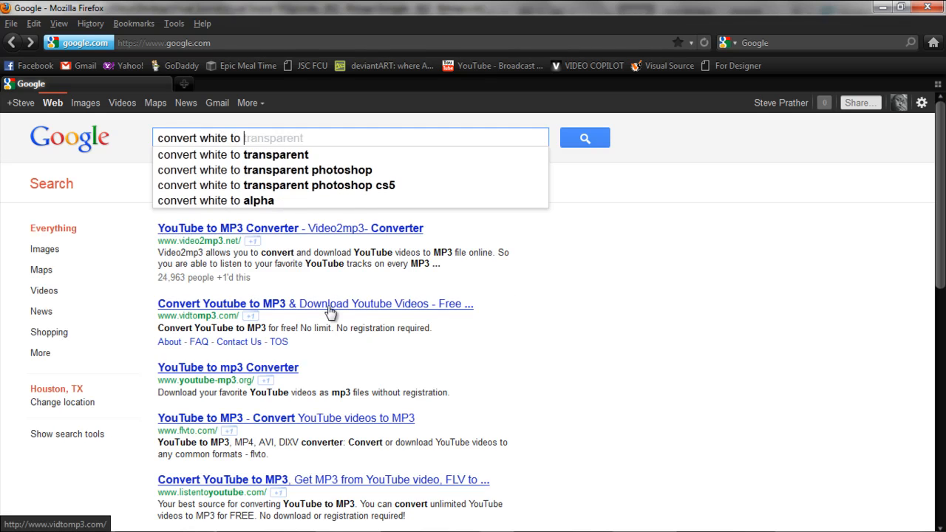
text(transp)
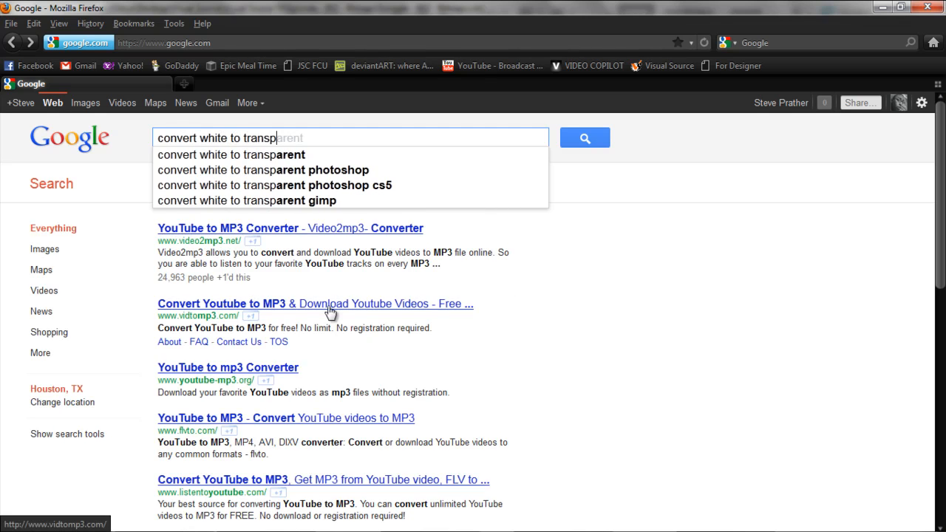
key(Down)
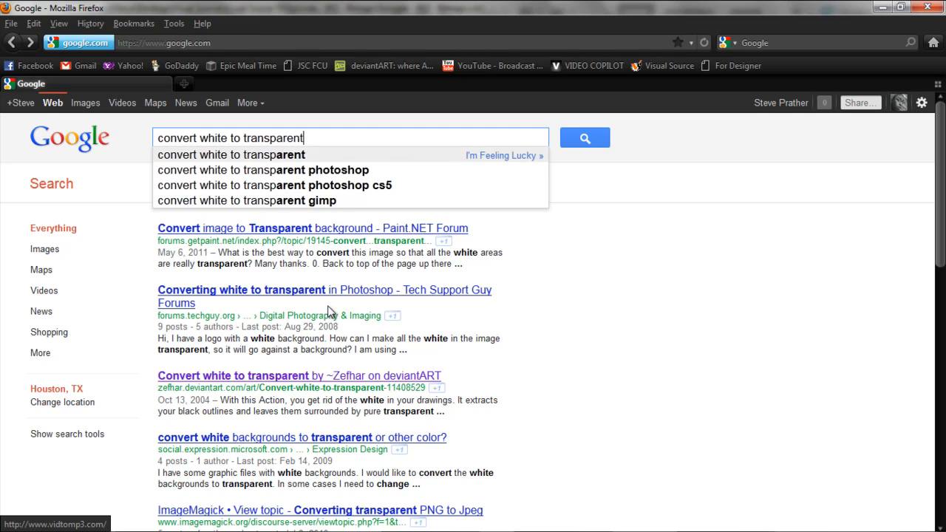
text(act)
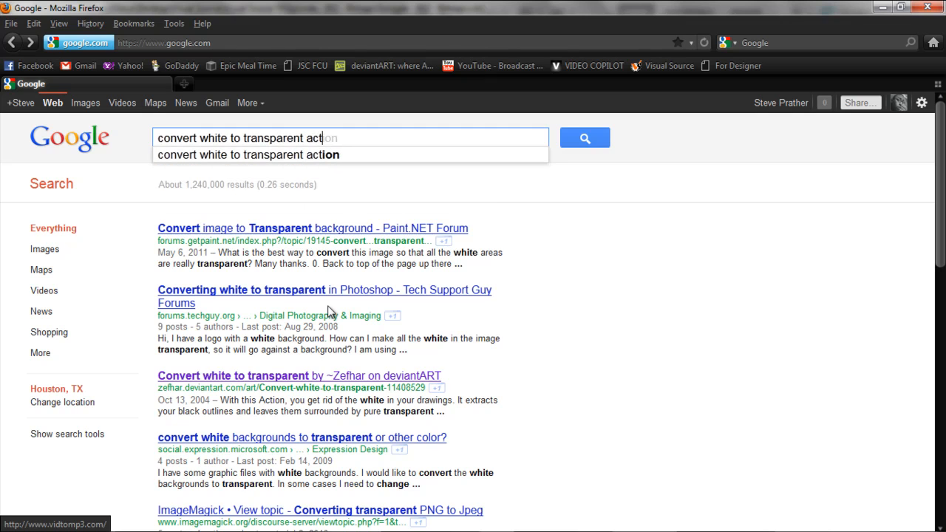
text(ion)
key(Return)
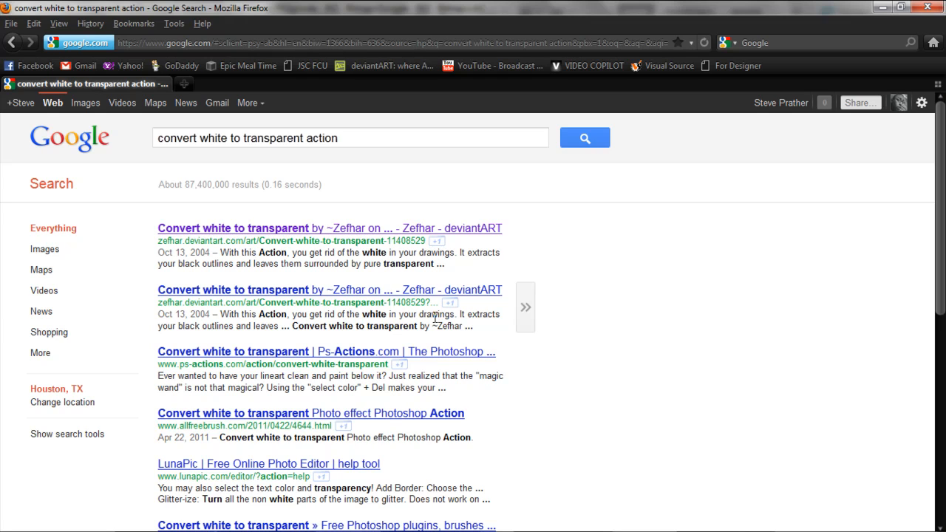
Download the "Convert white to transparent" Photoshop action ZIP from its deviantART page and open the archive with WinRAR
click(300, 230)
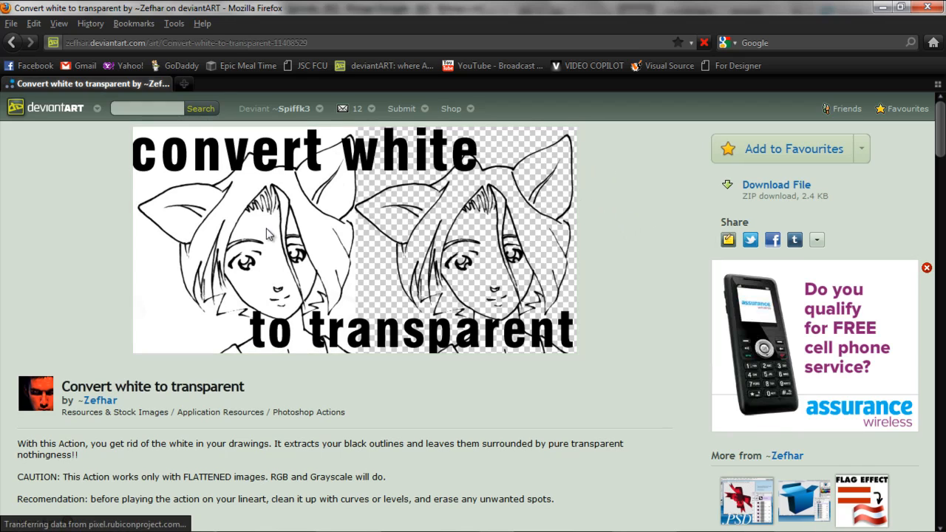
click(776, 186)
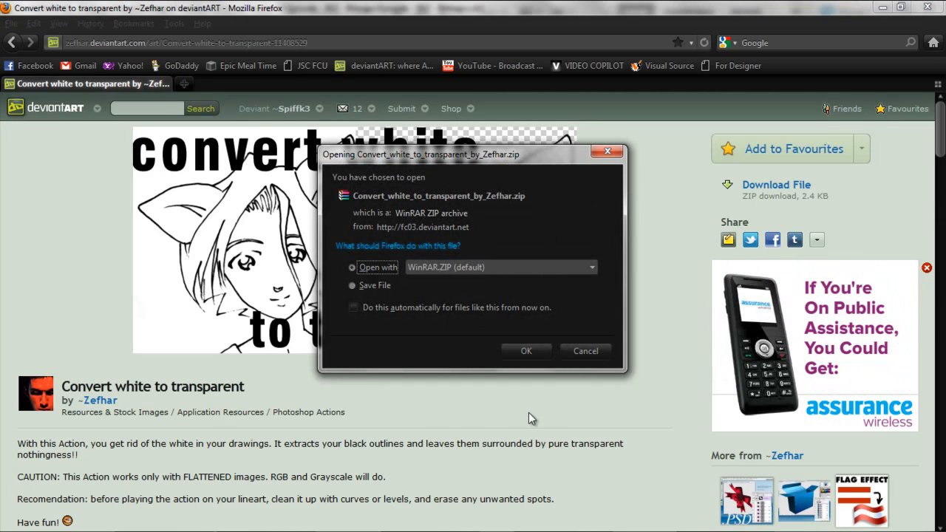
click(532, 353)
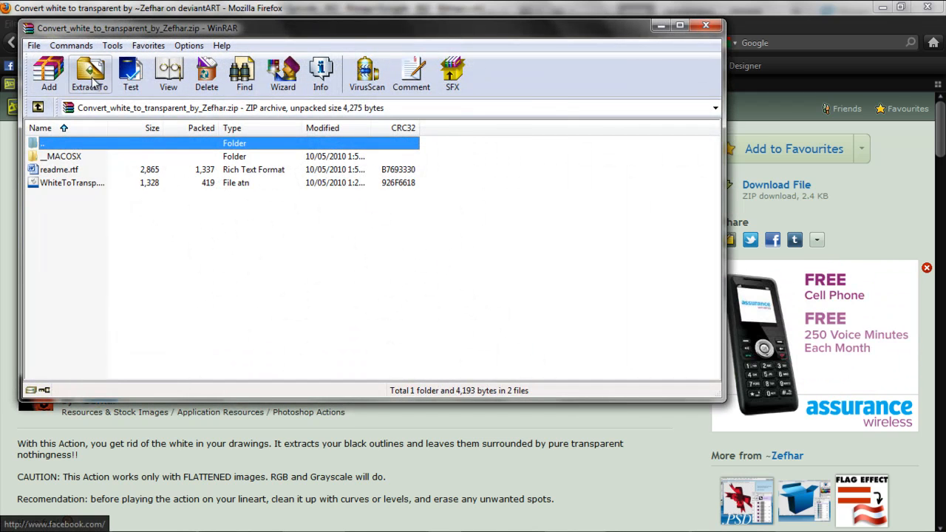
Extract the archive's contents to the Desktop, close WinRAR and select the extracted WhiteToTransp action file
click(93, 74)
click(392, 134)
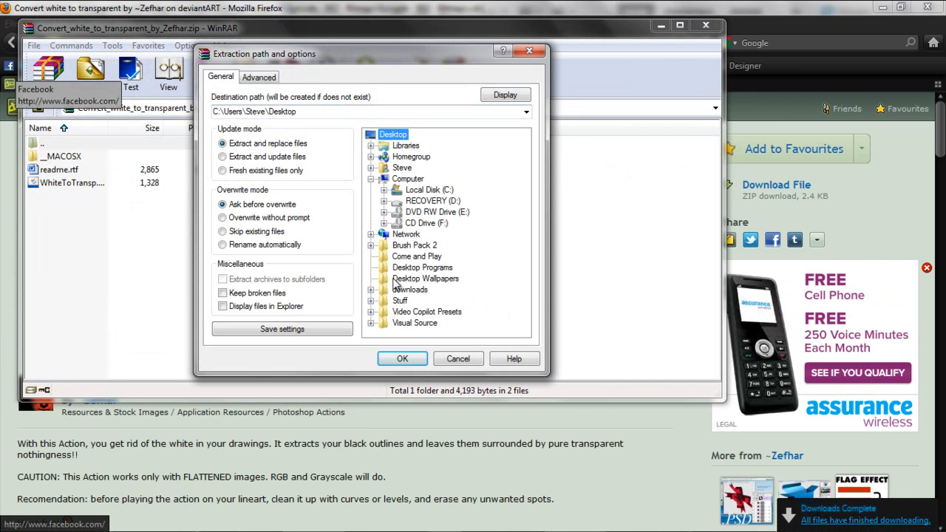
click(397, 358)
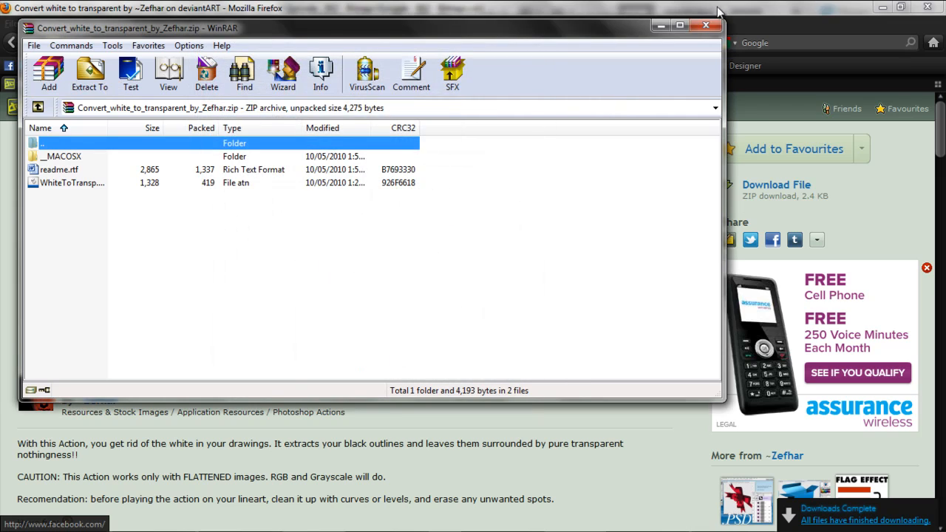
click(706, 26)
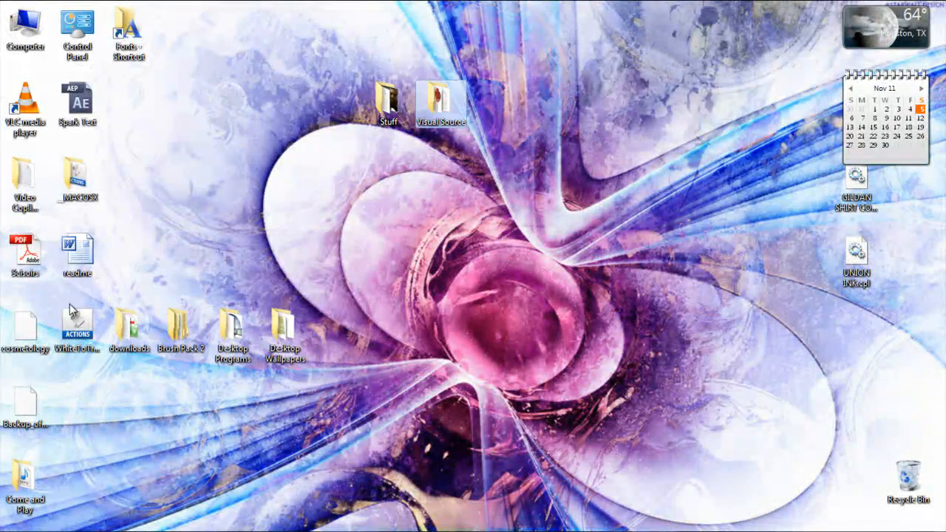
click(77, 326)
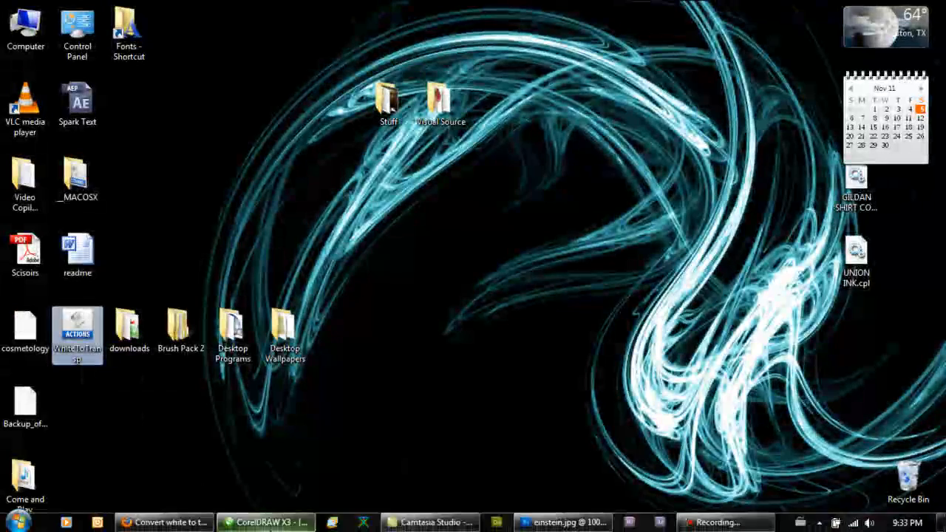
Switch back to Photoshop and set the Actions list to Button Mode
click(563, 522)
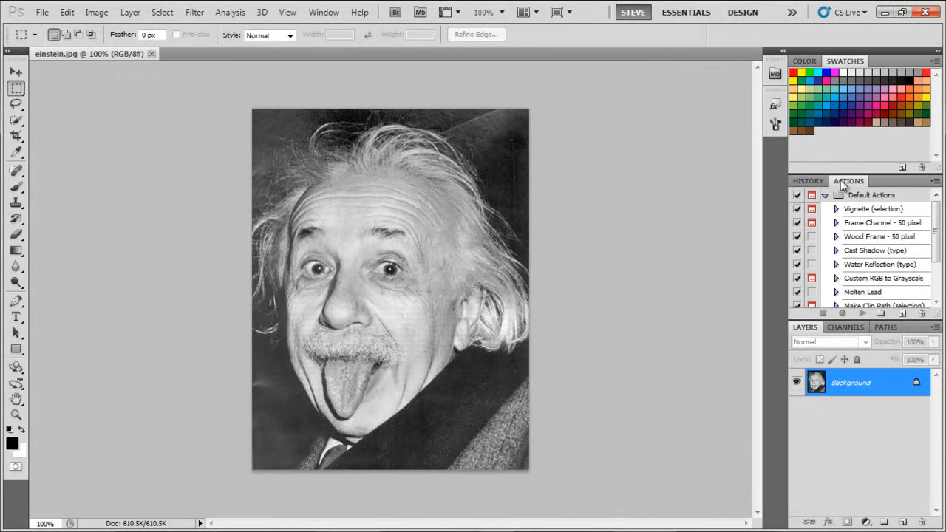
click(325, 14)
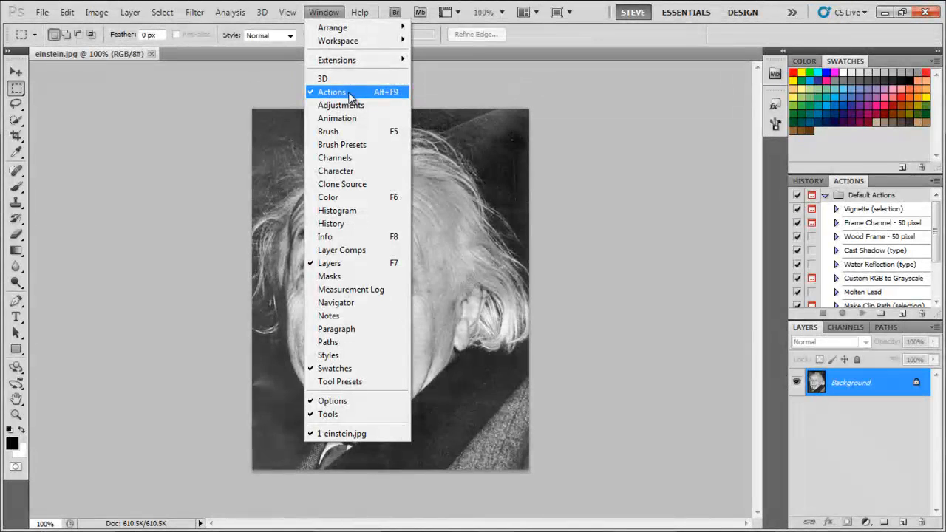
click(325, 15)
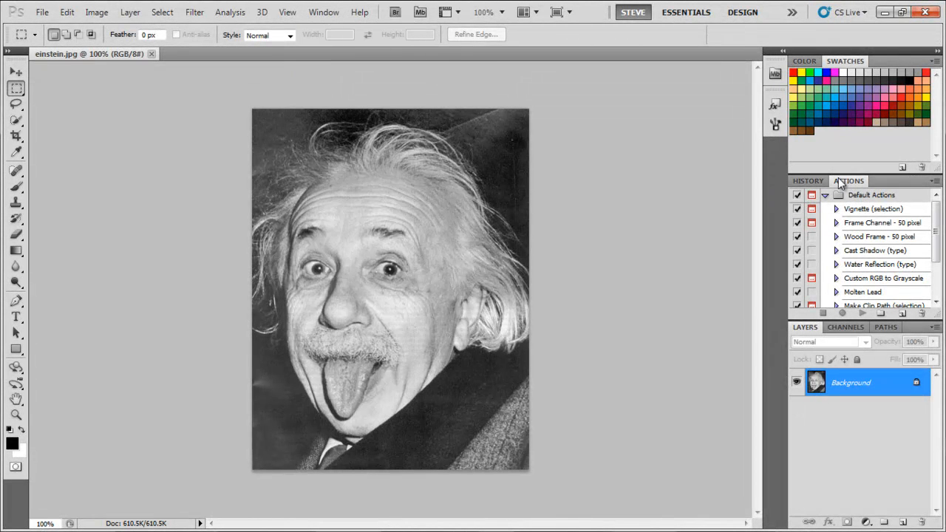
click(934, 181)
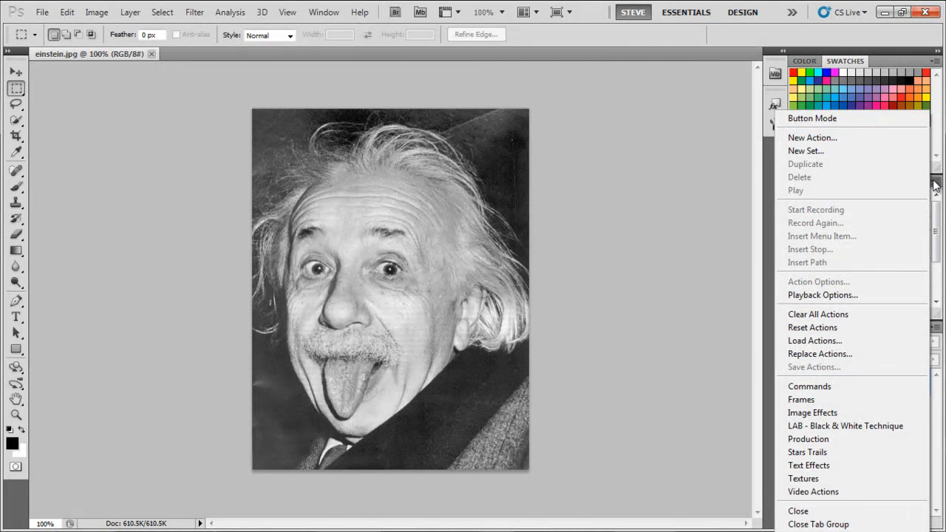
click(845, 118)
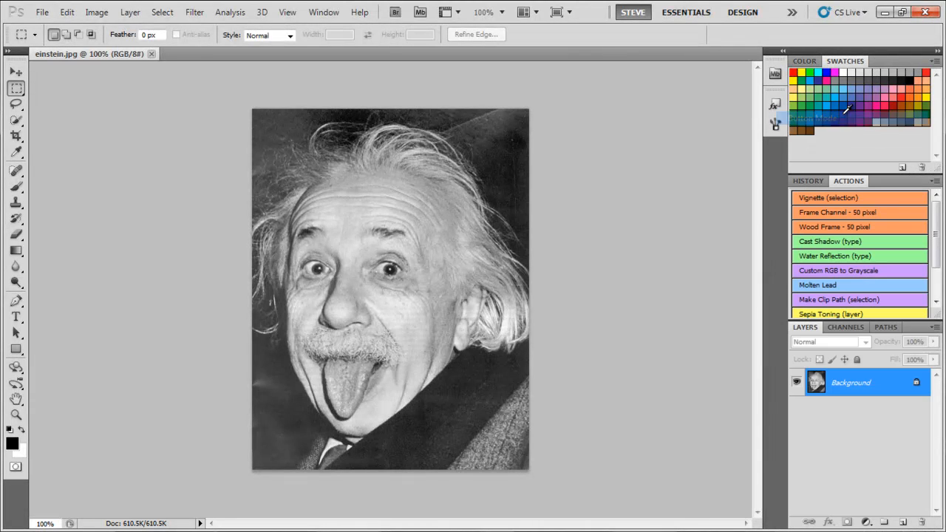
Load the WhiteToTransp action file from the Desktop and bring its Convert White to Transparent 2 action into view
click(935, 182)
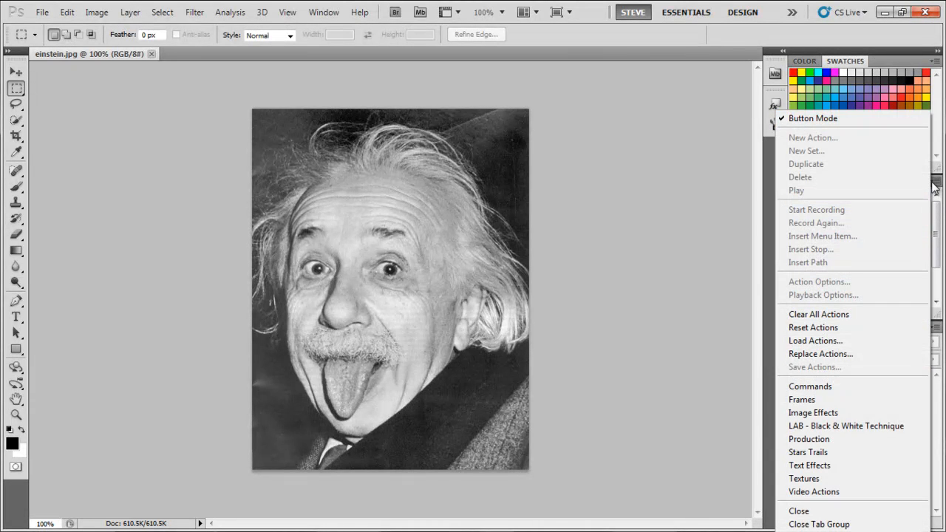
click(828, 342)
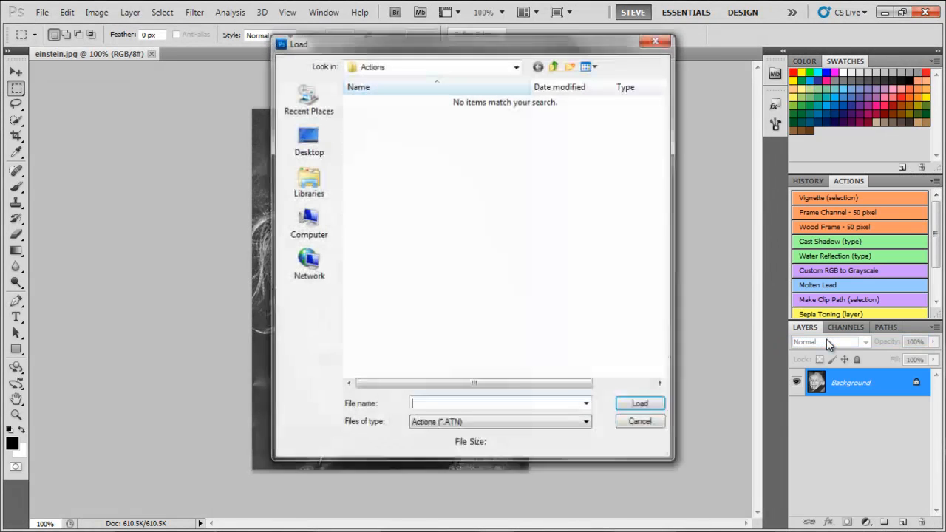
click(307, 140)
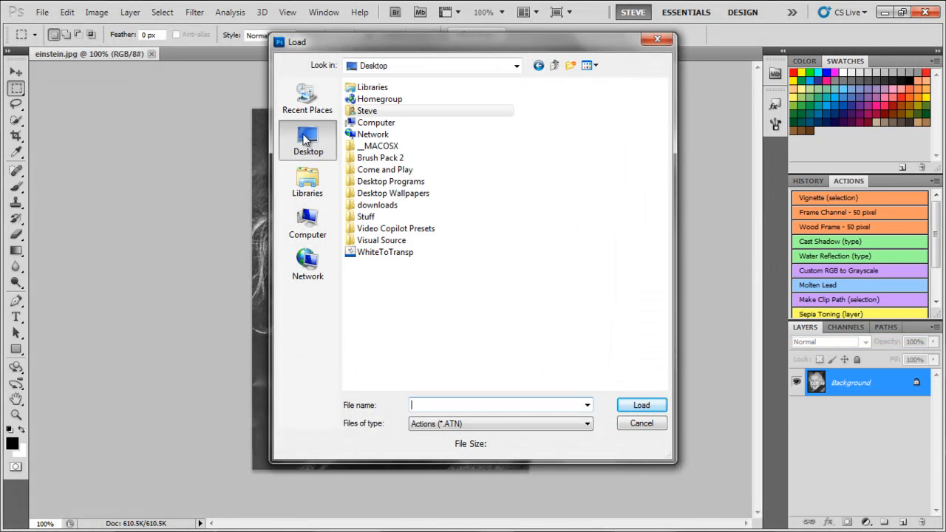
double_click(384, 252)
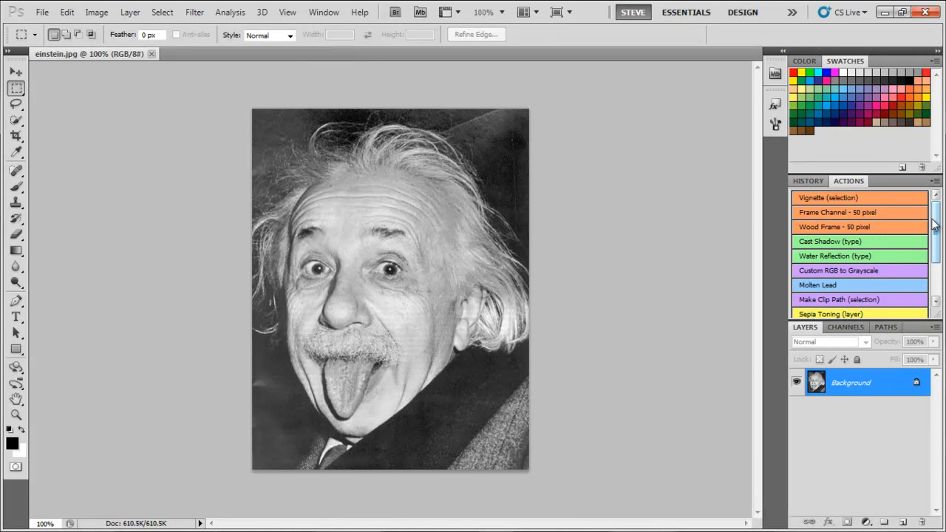
scroll(937, 224, down, 2)
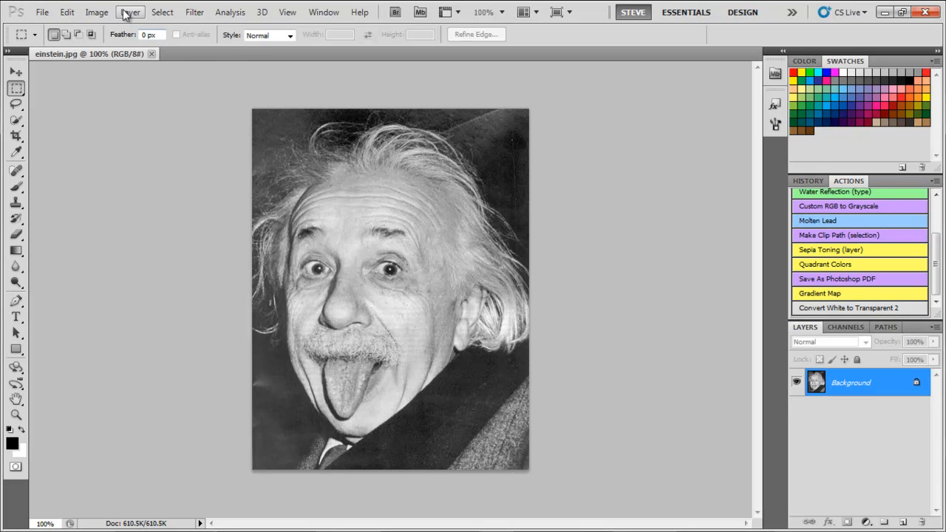
Increase the einstein photo's contrast with a Levels adjustment, setting the input levels to 56 shadows, 1.38 midtones and 224 highlights
click(96, 13)
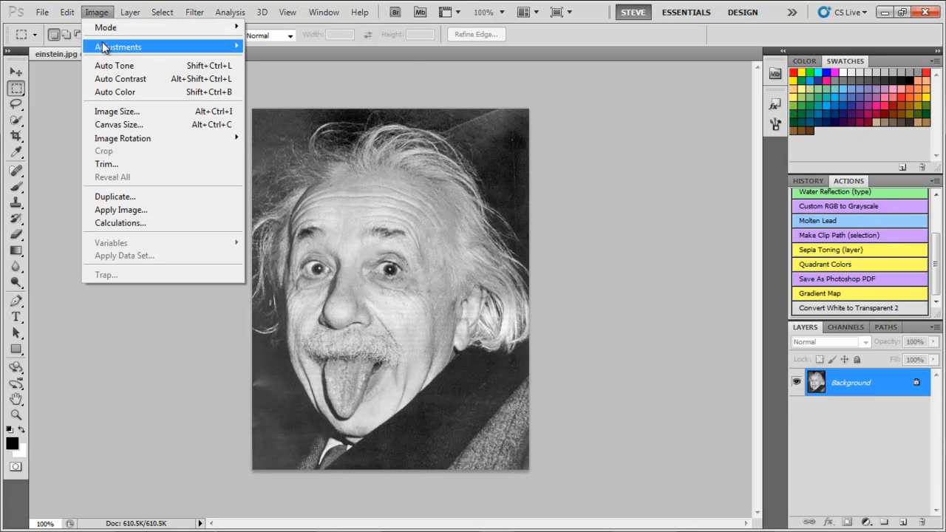
mouse_move(106, 47)
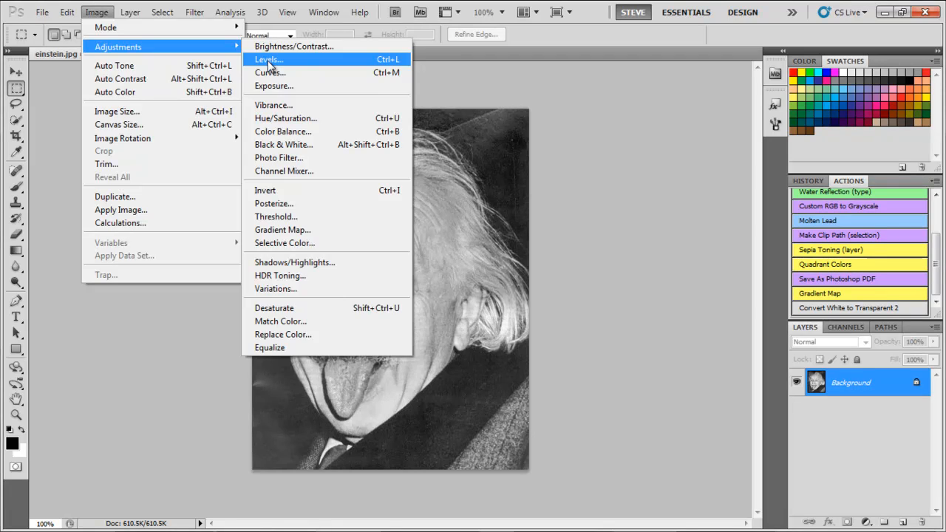
click(110, 11)
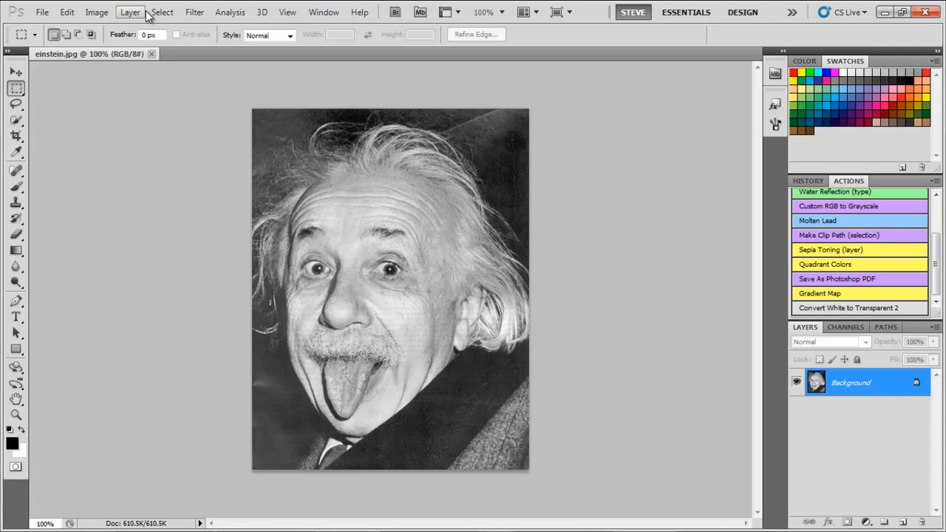
key(ctrl+l)
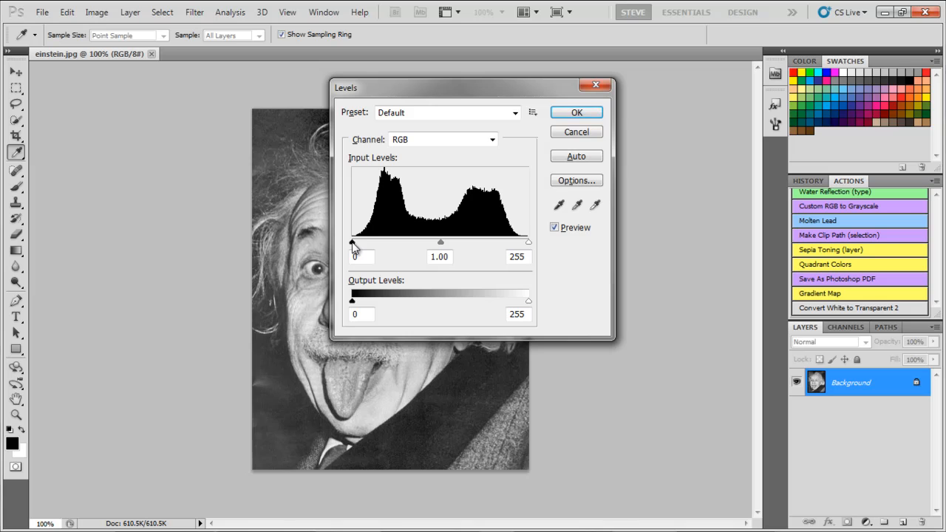
drag(352, 245, 392, 243)
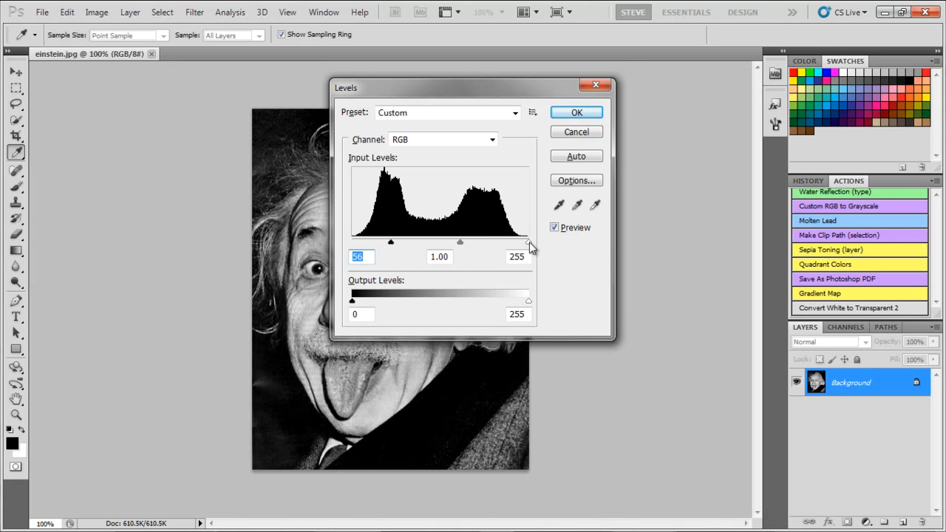
drag(529, 241, 507, 244)
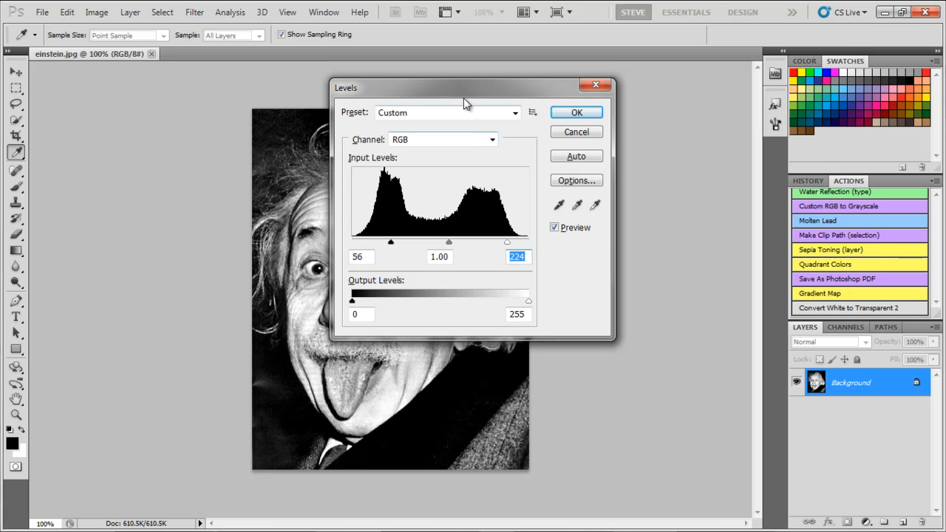
drag(463, 95, 662, 104)
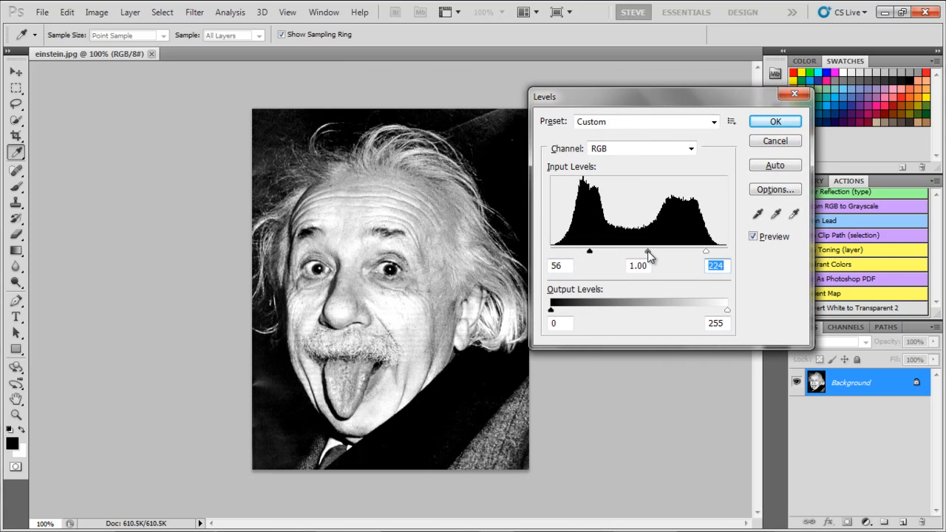
drag(648, 252, 638, 253)
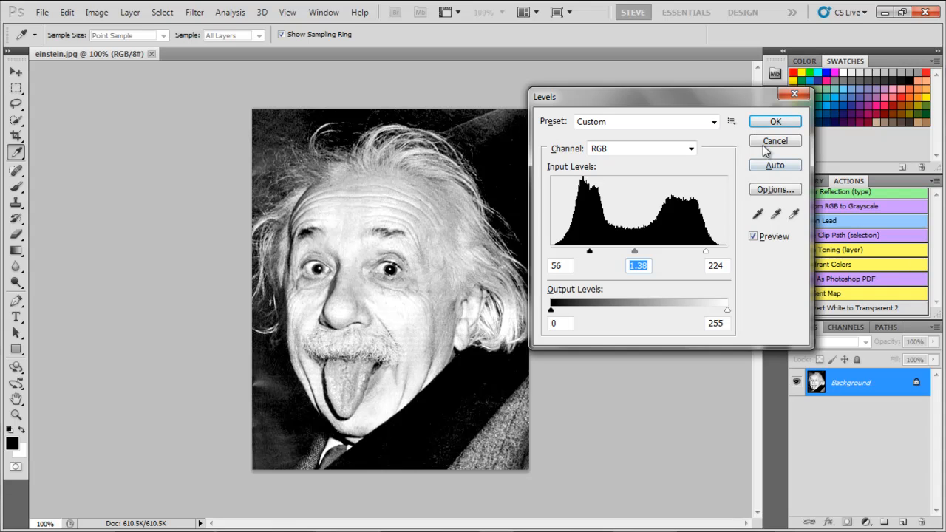
click(774, 122)
key(m)
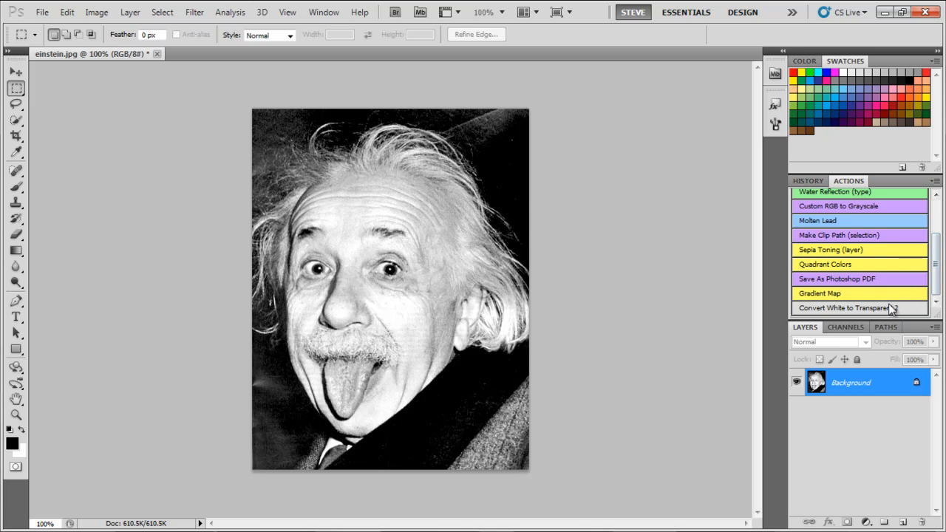
Run the Convert White to Transparent 2 action on the photo and delete the white Background layer beneath the original layer
click(833, 308)
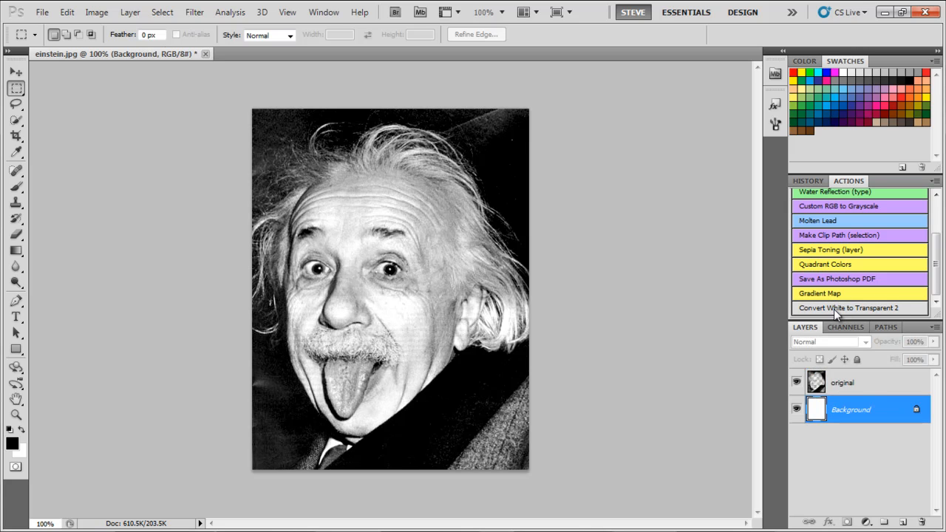
click(796, 409)
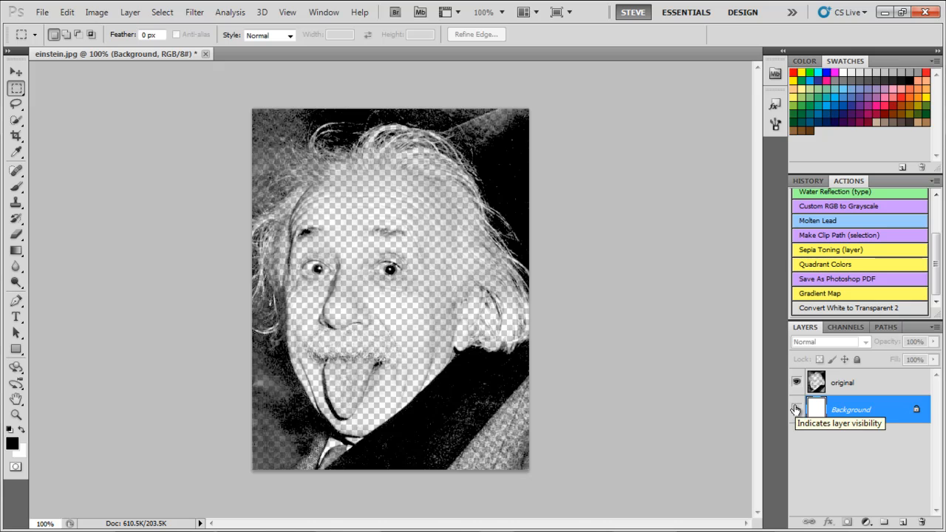
click(796, 410)
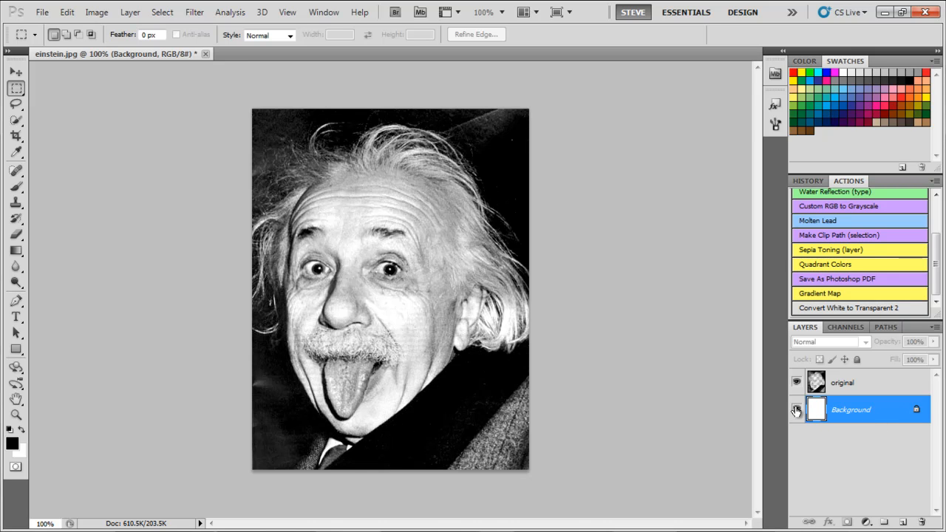
click(796, 410)
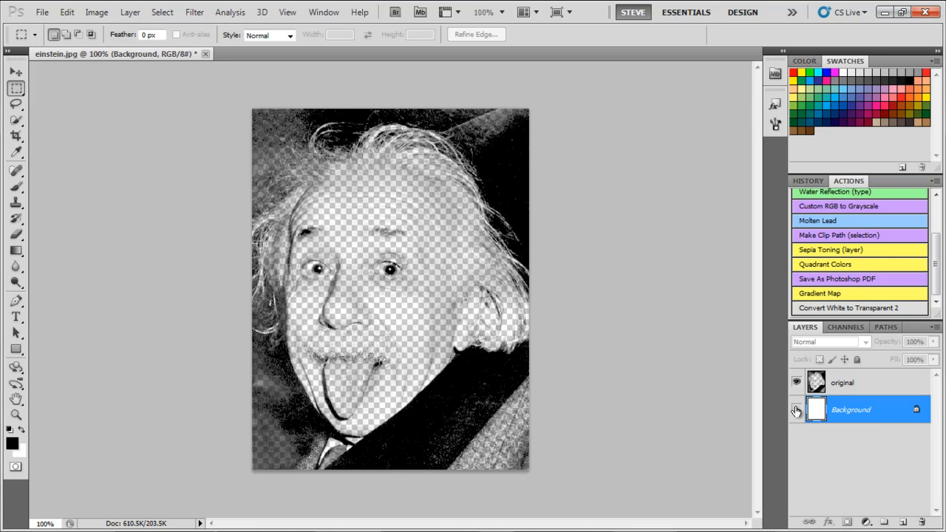
click(796, 410)
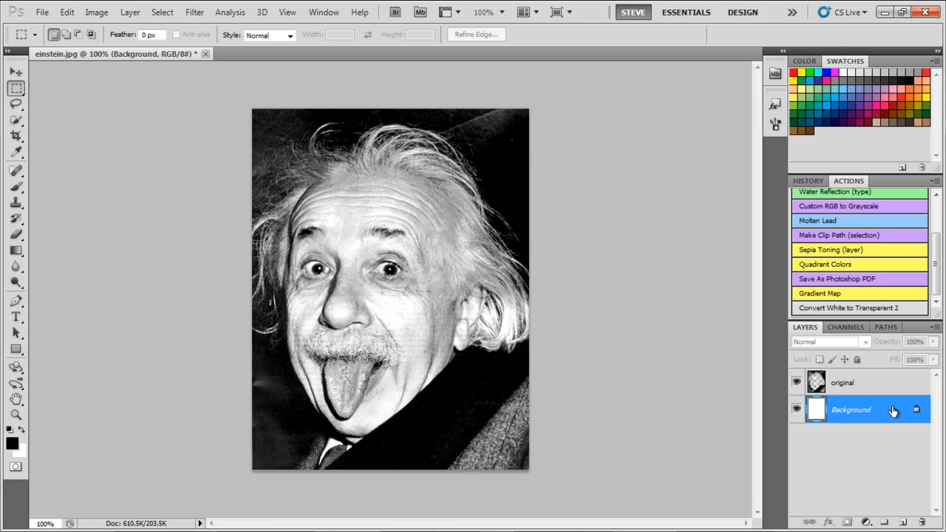
drag(892, 412, 923, 521)
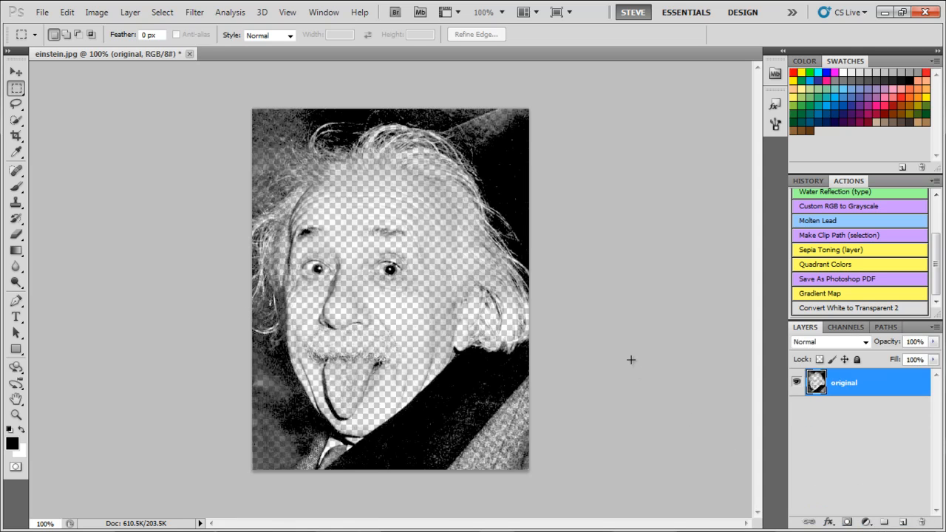
Save the transparent image as einstein in Photoshop PSD format in the Episode - 002 - Bitmaps folder, with Maximize Compatibility enabled
key(ctrl+shift+s)
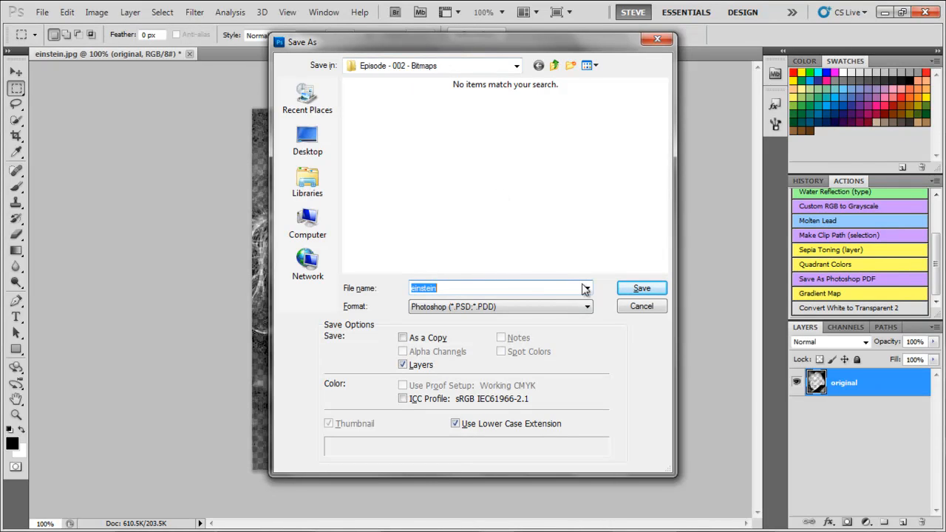
click(630, 286)
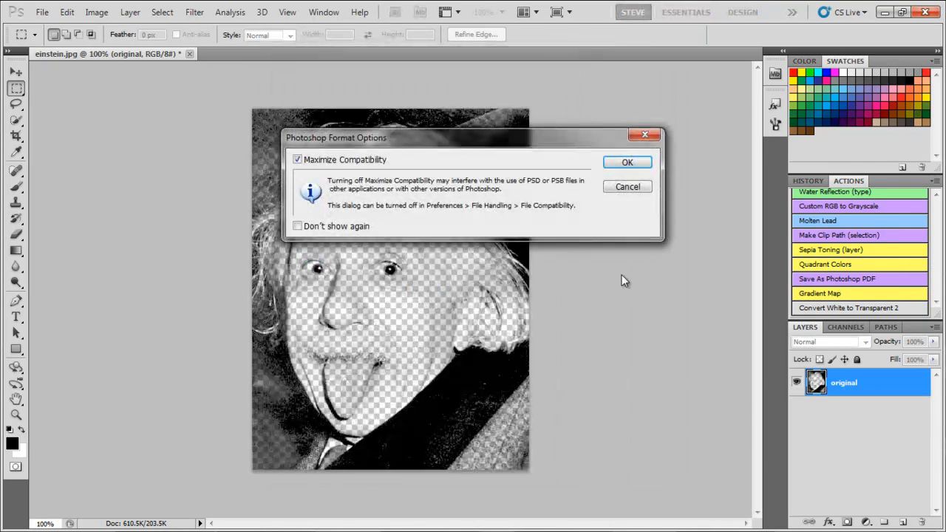
click(625, 161)
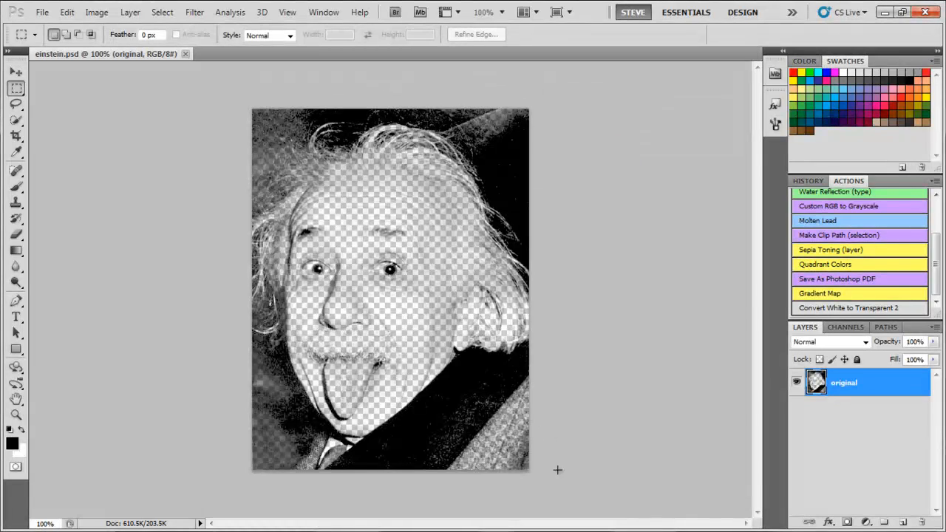
Switch to CorelDRAW and import einstein.psd from the Episode - 002 - Bitmaps folder, centered on Page 2
mouse_move(529, 530)
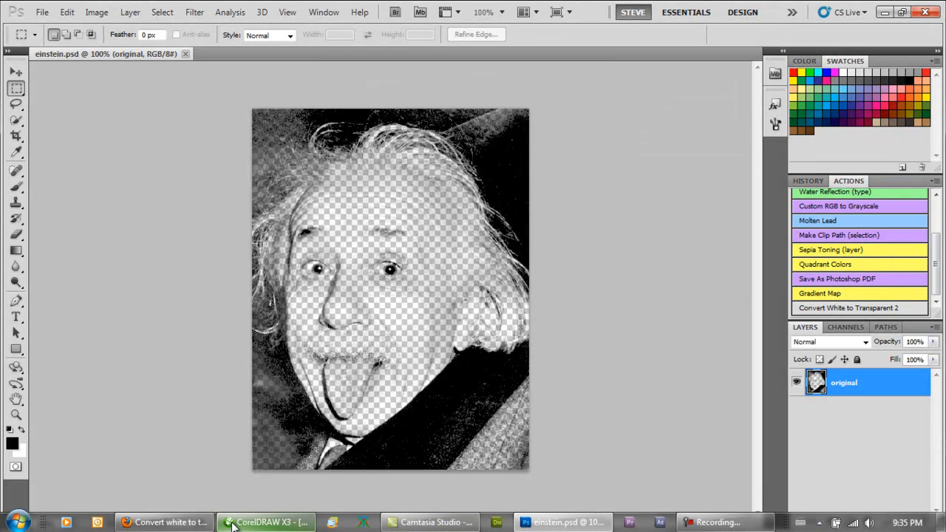
mouse_move(249, 525)
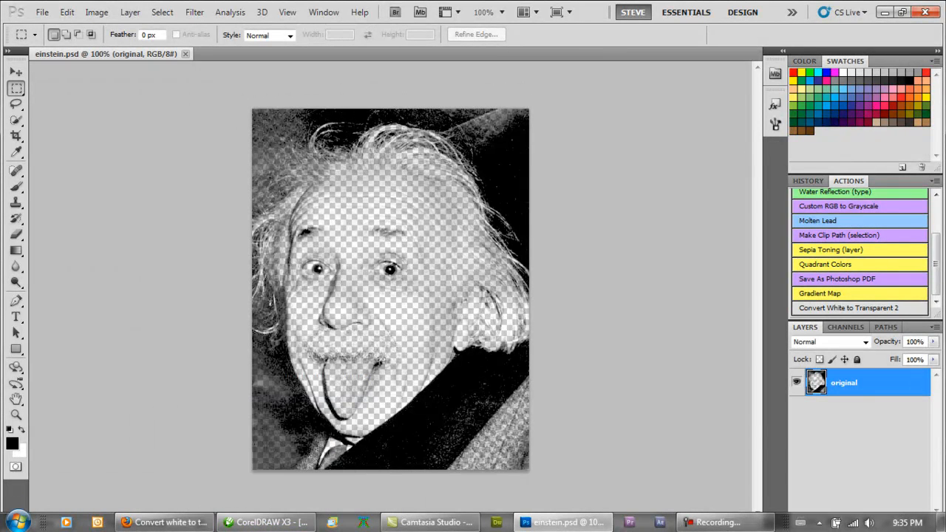
click(279, 526)
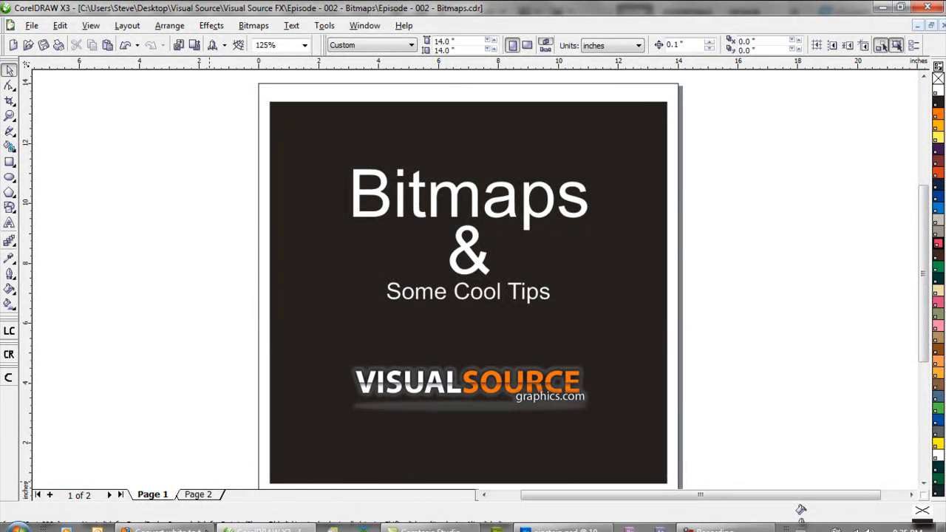
click(206, 497)
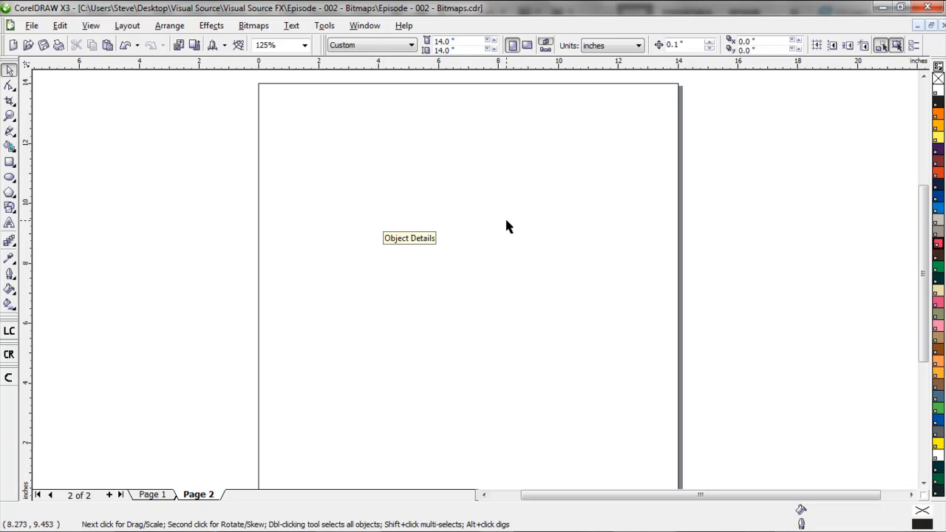
key(ctrl+i)
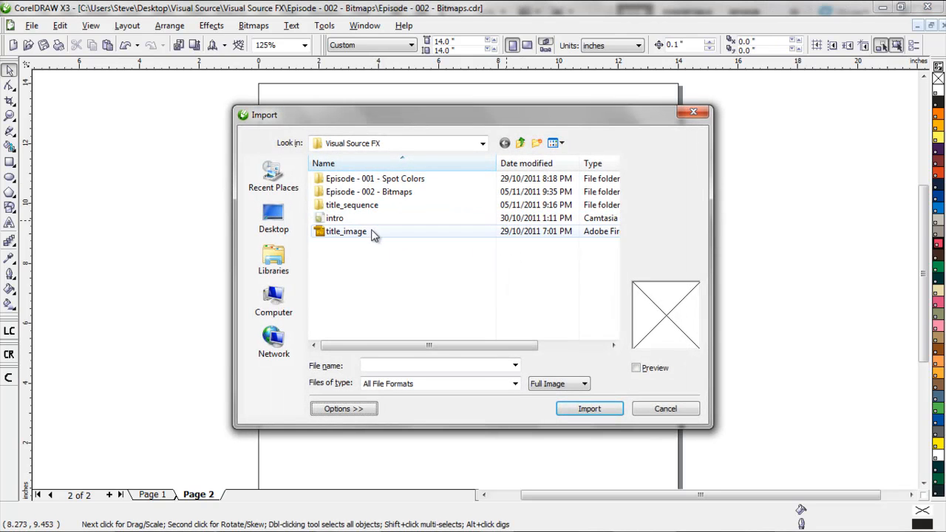
double_click(357, 194)
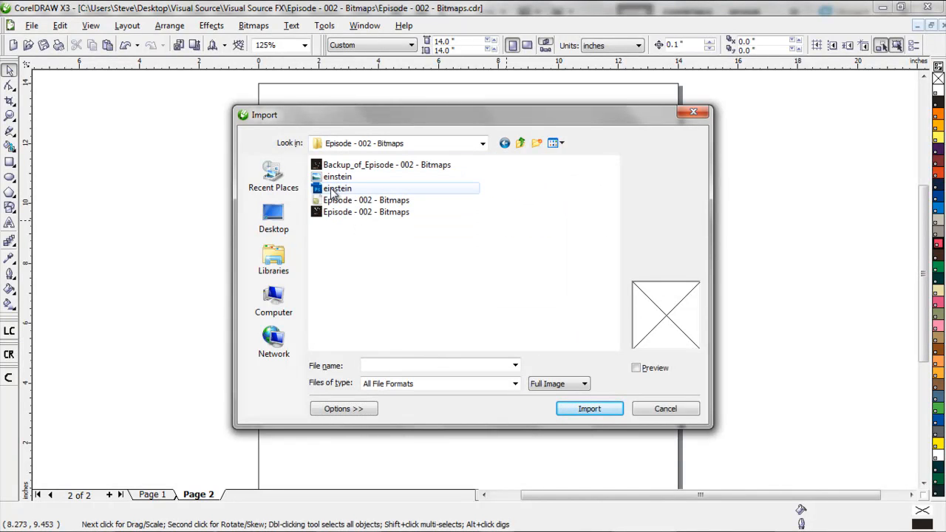
click(333, 192)
double_click(333, 191)
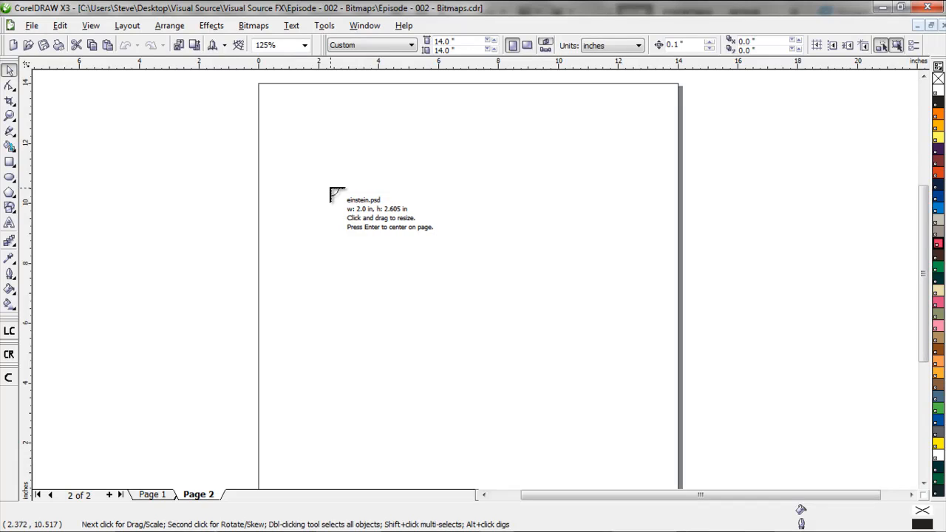
key(Return)
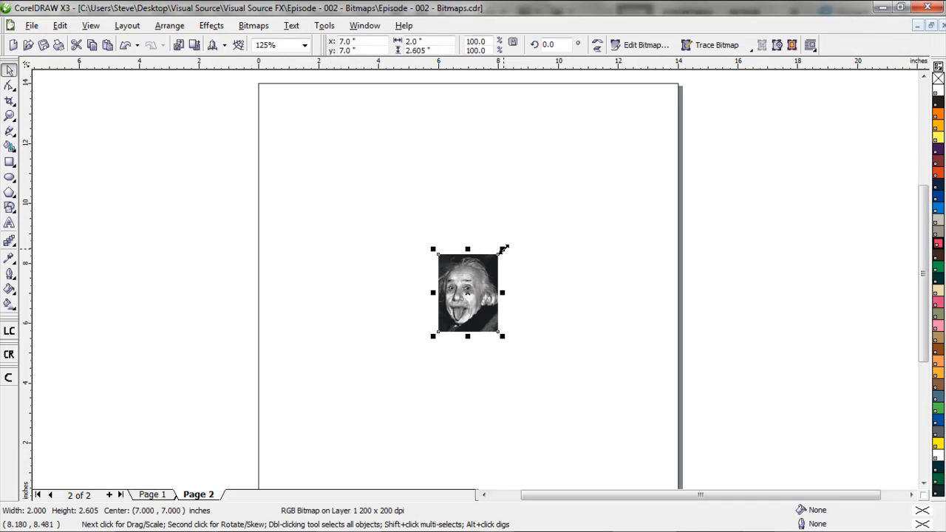
Enlarge the imported photo proportionally about its center to about 8.5 by 11.1 inches, and deselect it
drag(503, 248, 619, 126)
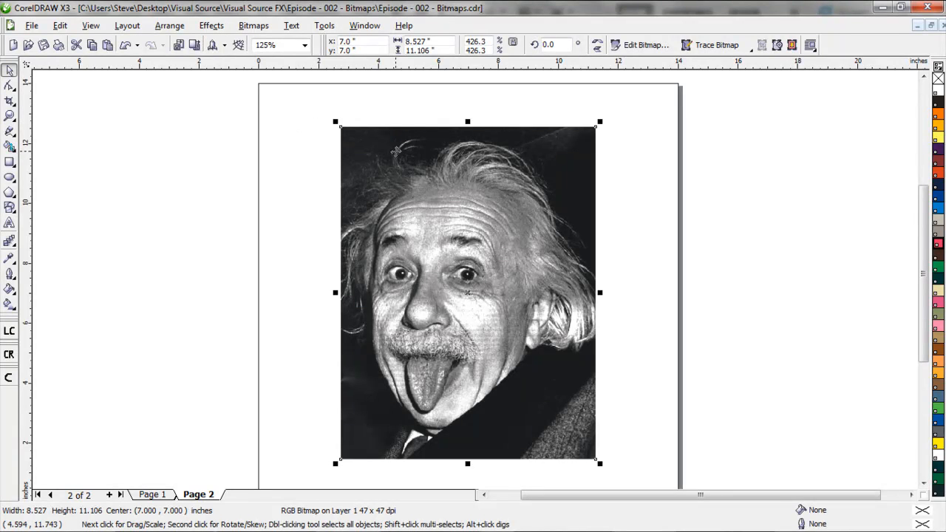
click(519, 220)
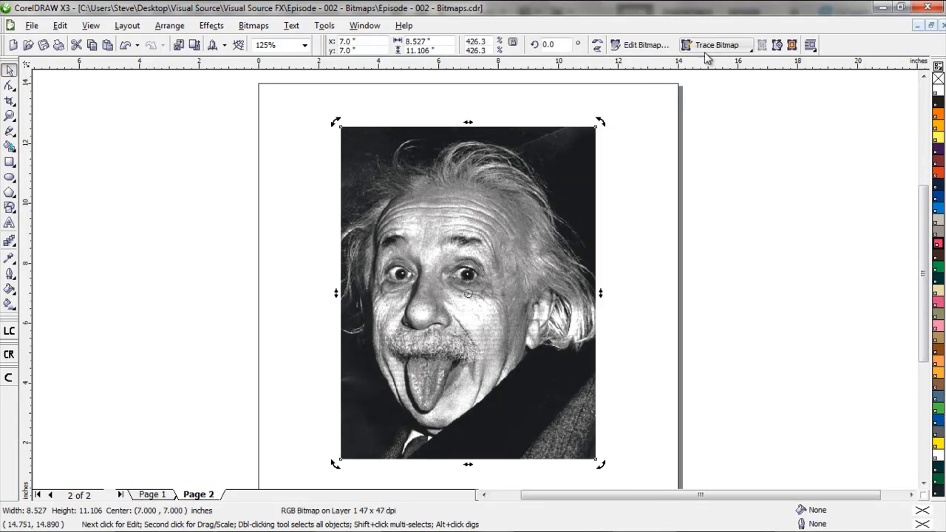
click(115, 145)
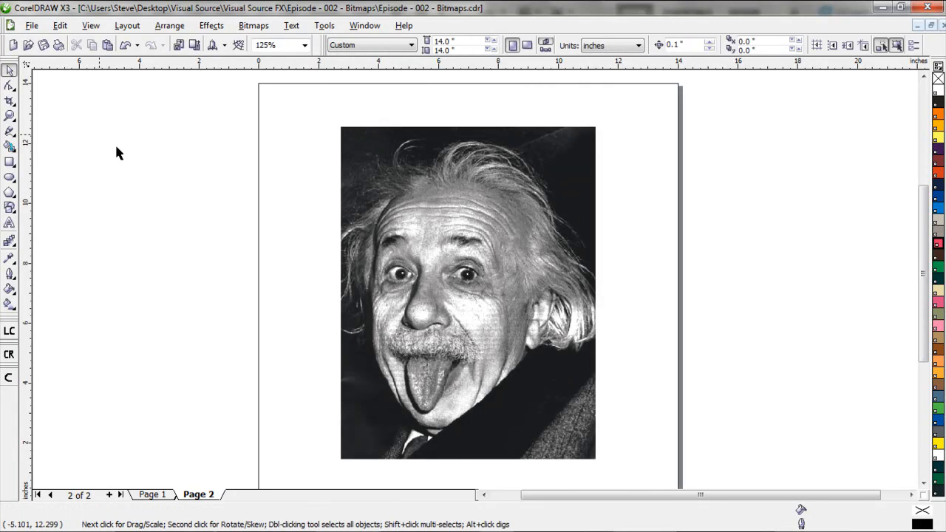
Examine the color separations listed in the document's print settings, and close them without printing
key(ctrl+p)
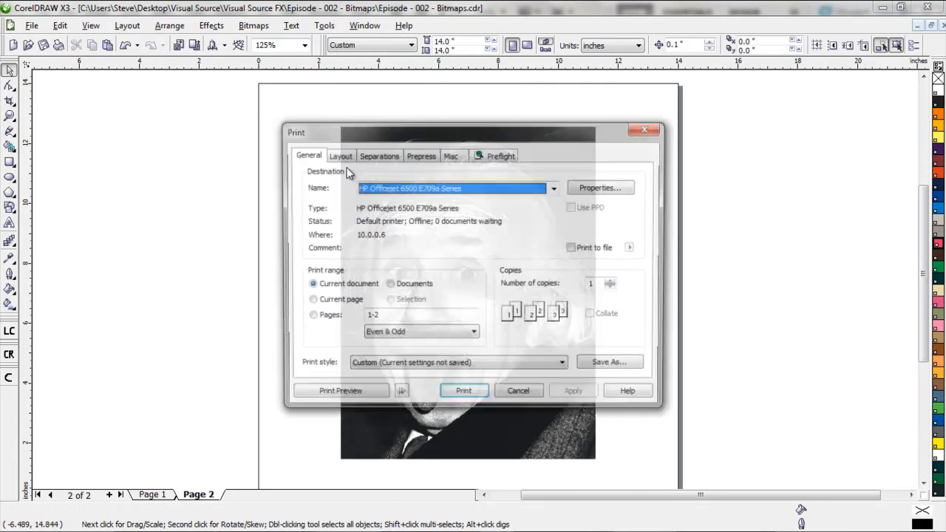
click(377, 154)
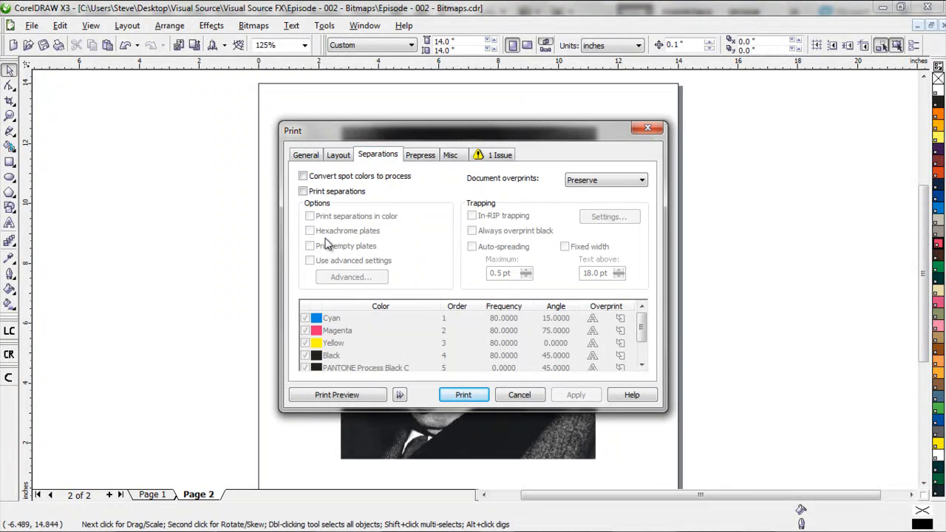
click(522, 395)
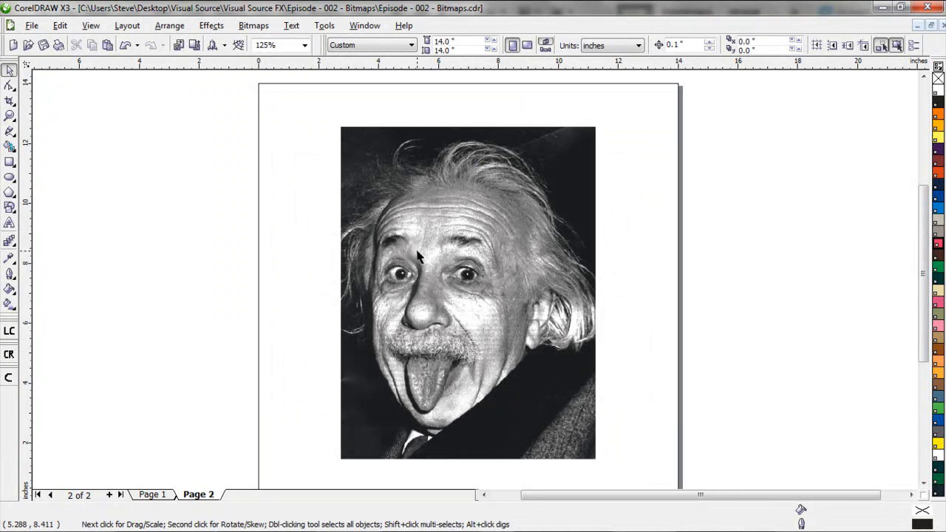
Convert the imported photo's color mode to a black and white (1-bit) bitmap
click(419, 253)
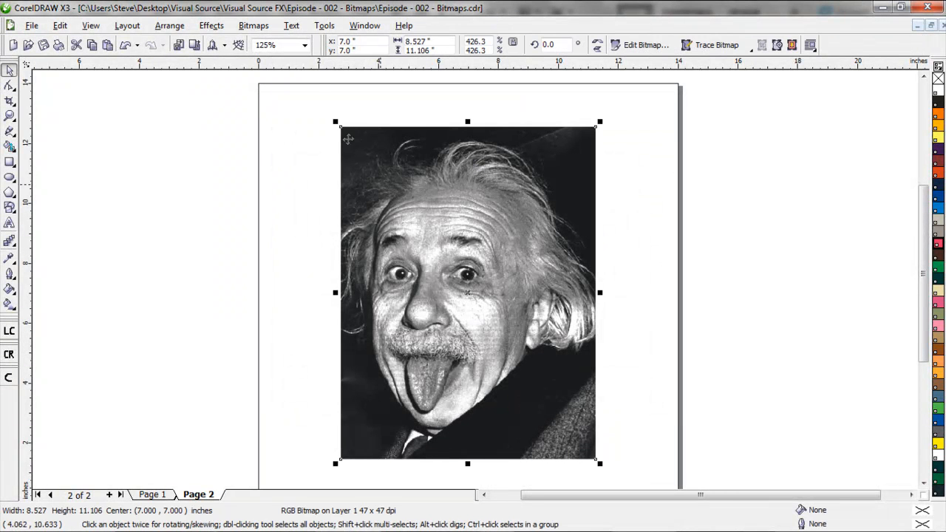
click(263, 28)
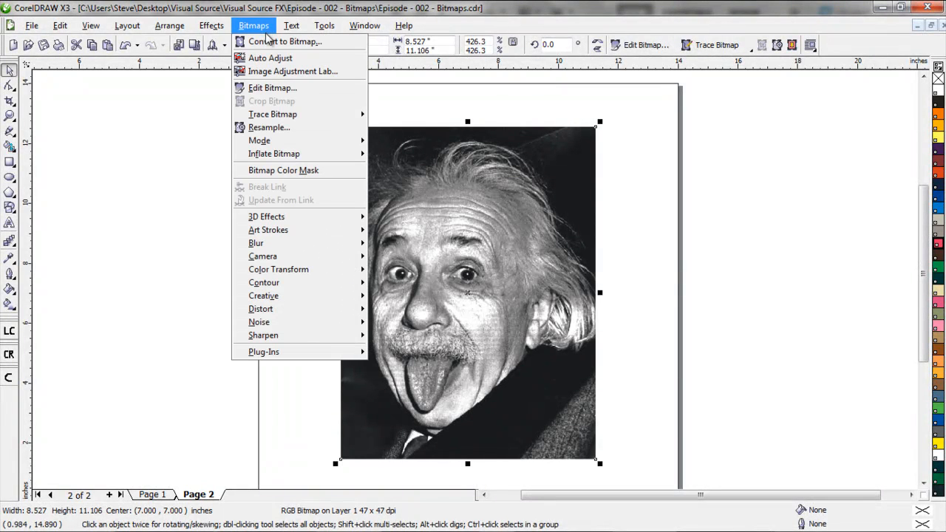
mouse_move(274, 142)
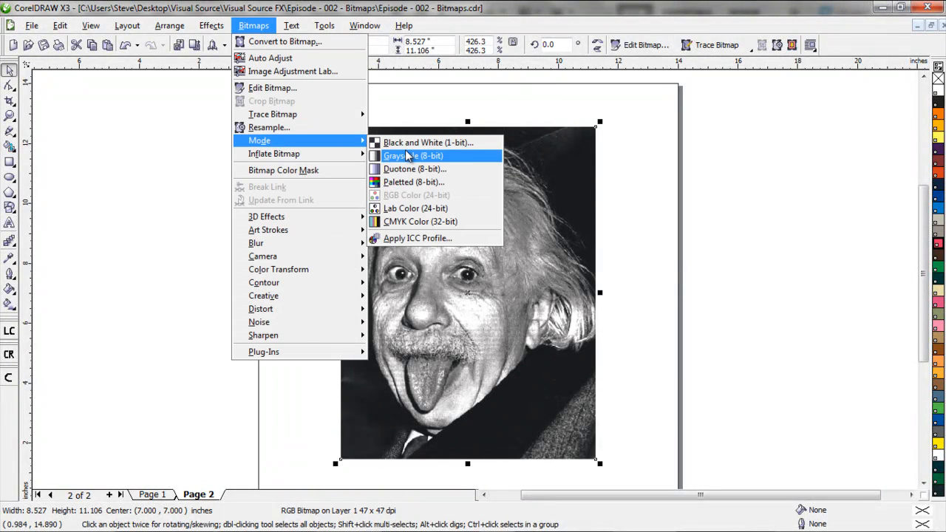
click(425, 144)
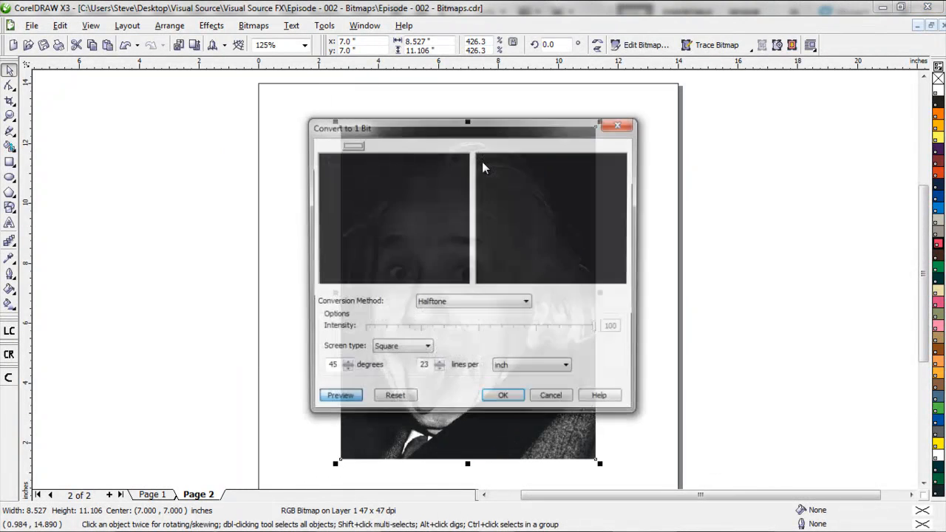
click(517, 306)
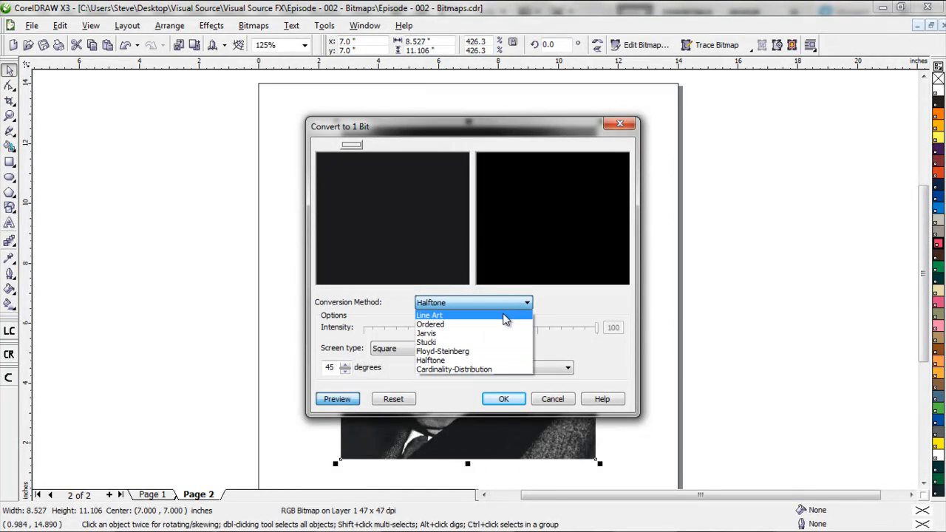
click(505, 316)
click(507, 397)
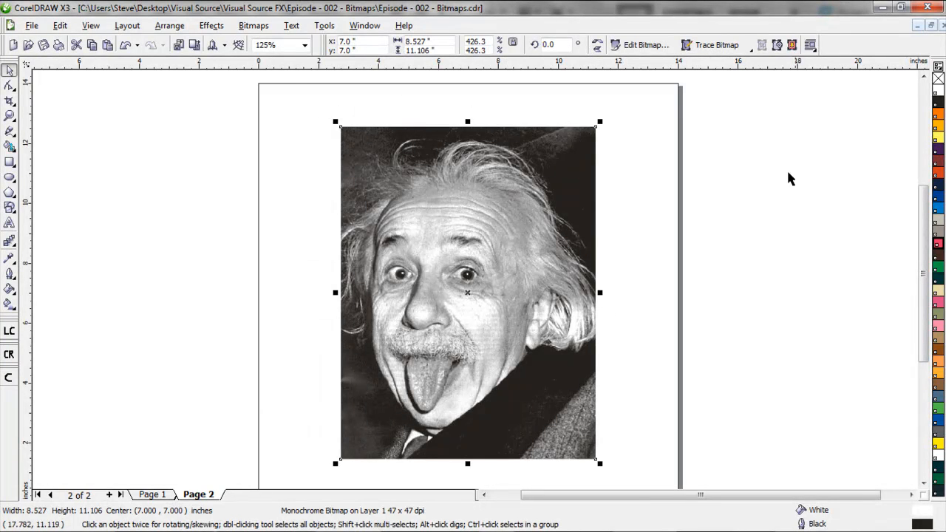
Remove the bitmap's white fill and recolor it PANTONE Orange 021 C, moving it to about x 6.28, y 7.39 inches
click(938, 79)
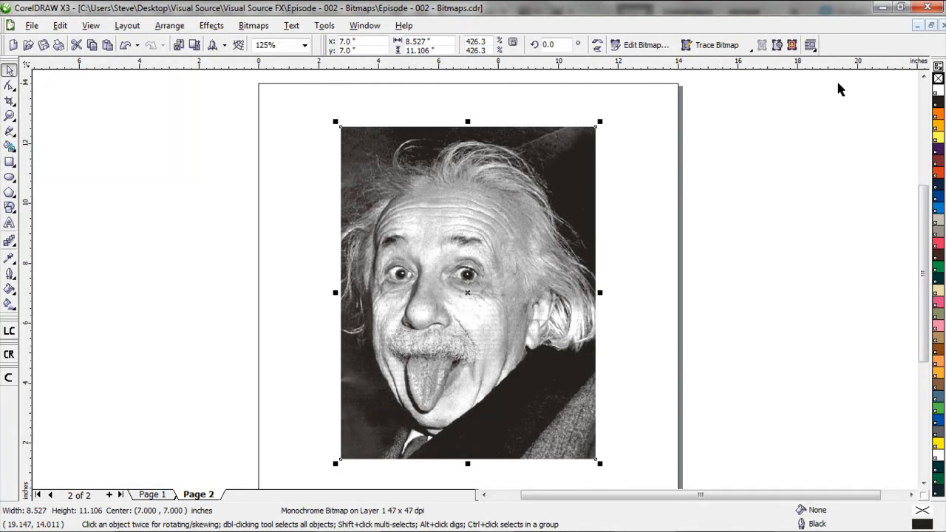
click(939, 115)
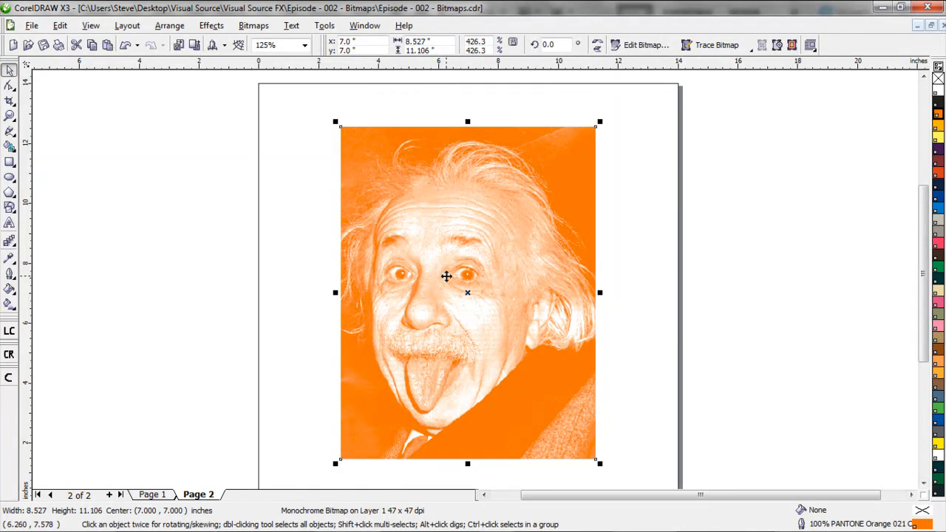
drag(461, 274, 441, 263)
Restrict the print range to the current page, enable printing of separations, and apply the print settings
click(60, 44)
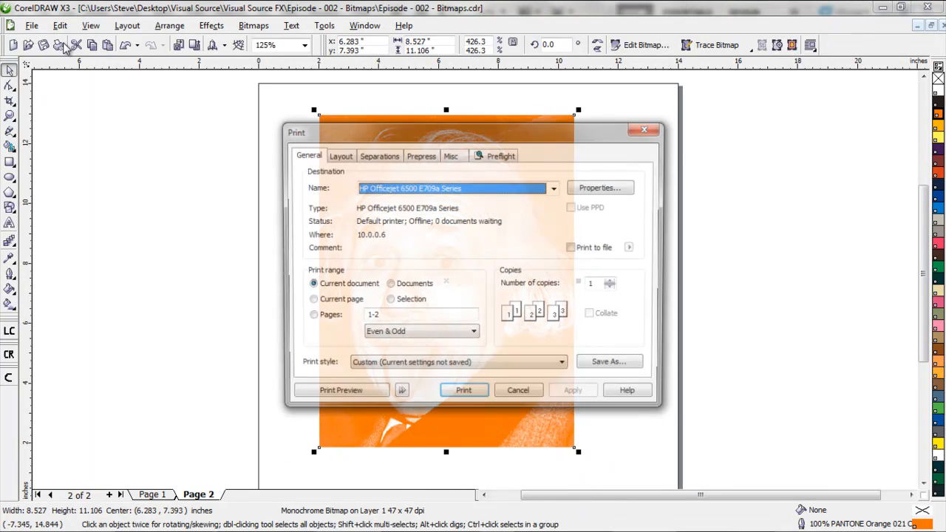
click(375, 157)
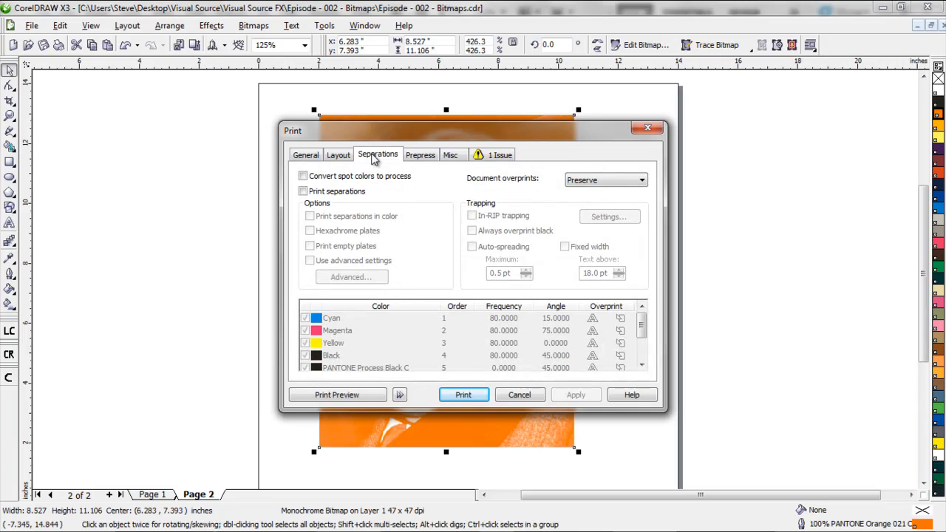
click(306, 154)
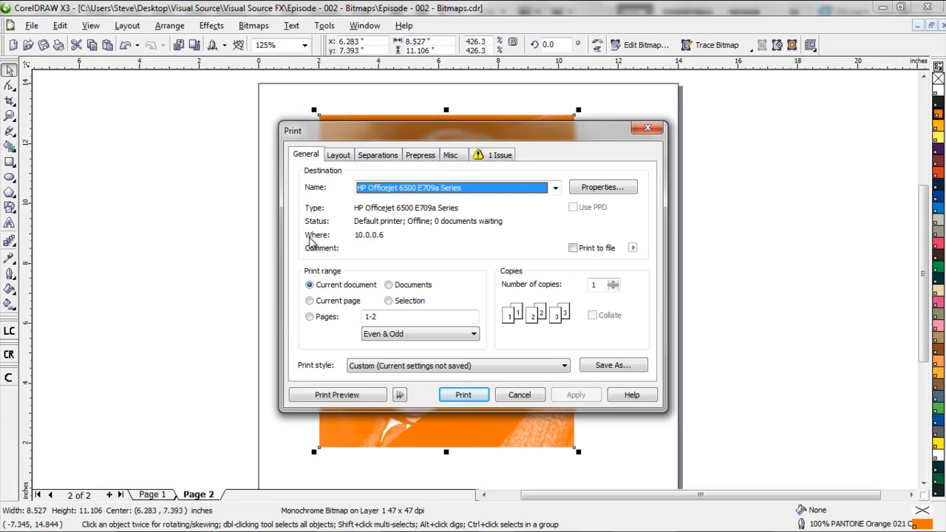
click(310, 301)
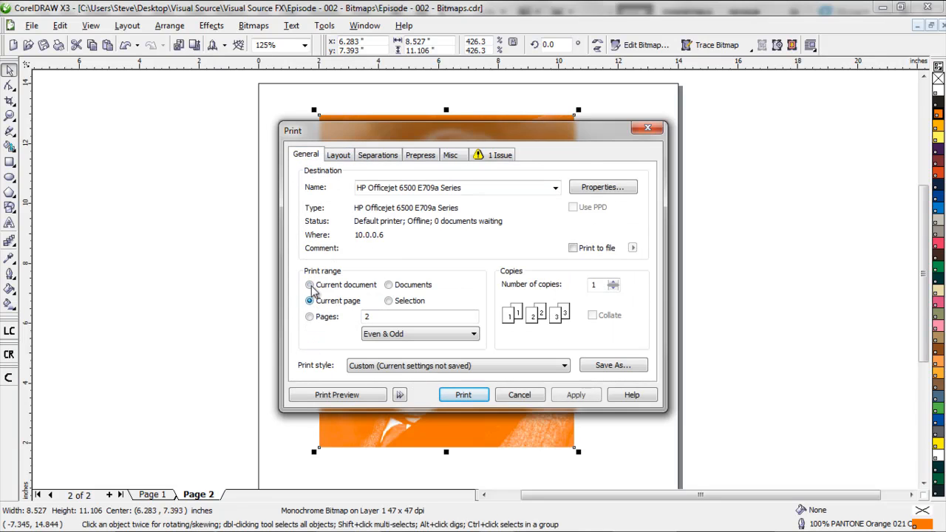
click(378, 156)
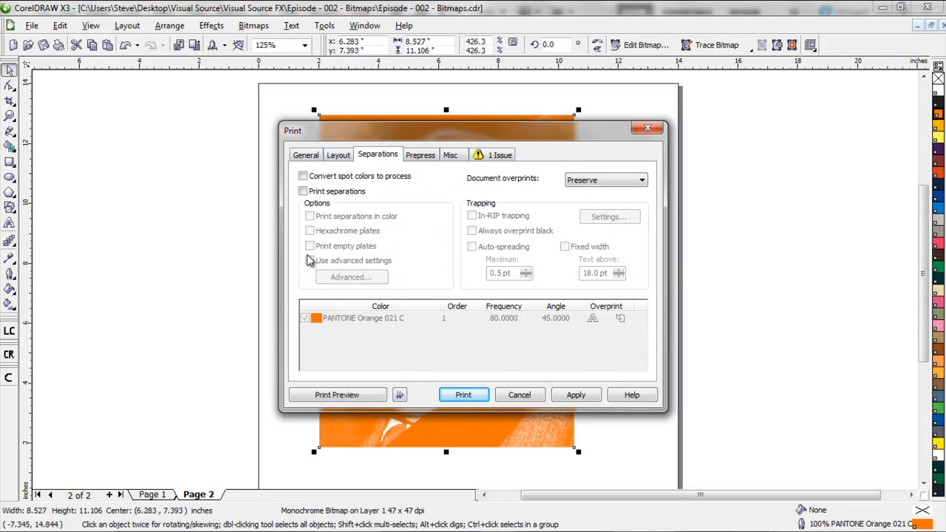
click(303, 192)
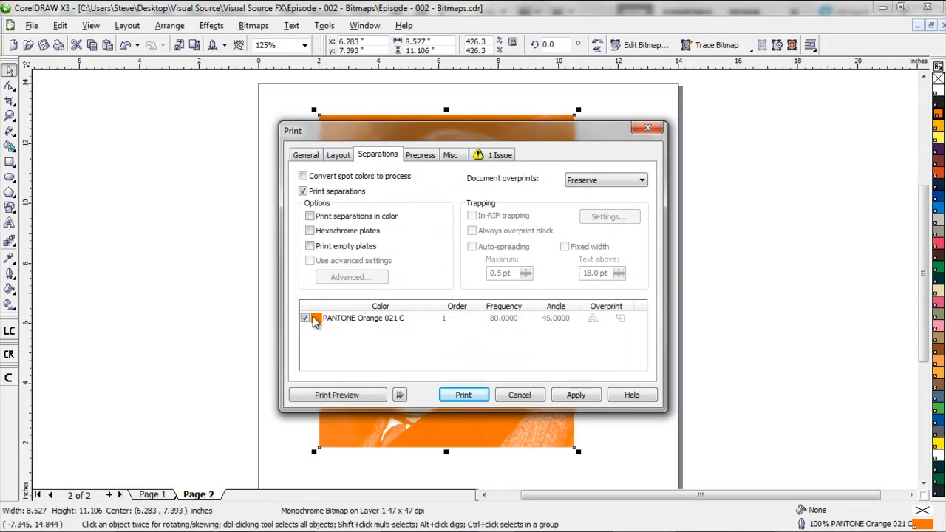
click(576, 395)
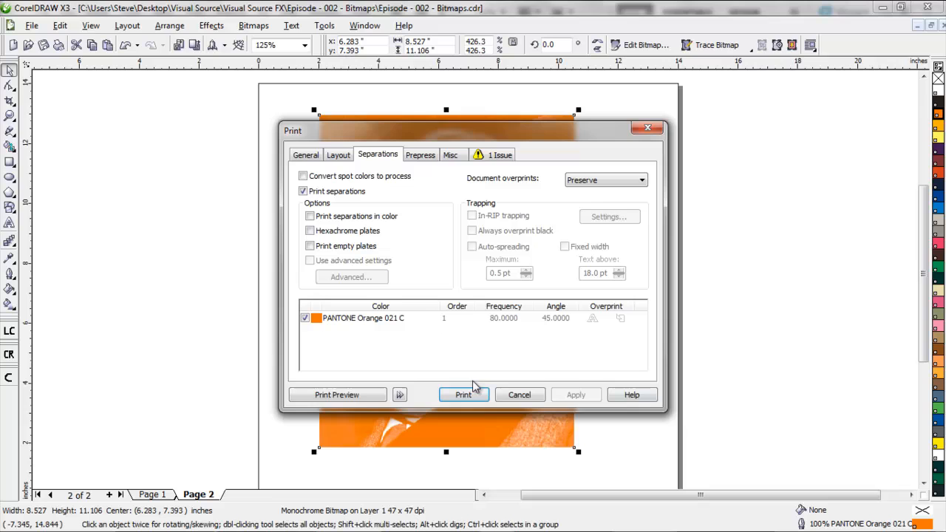
Examine the print preview of the PANTONE Orange 021 C separation, and close the print settings without printing
click(343, 395)
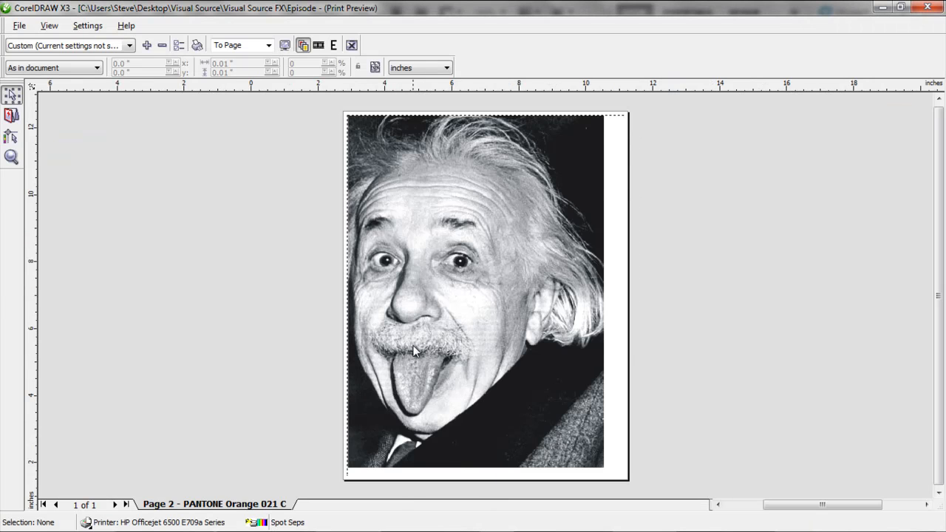
click(351, 45)
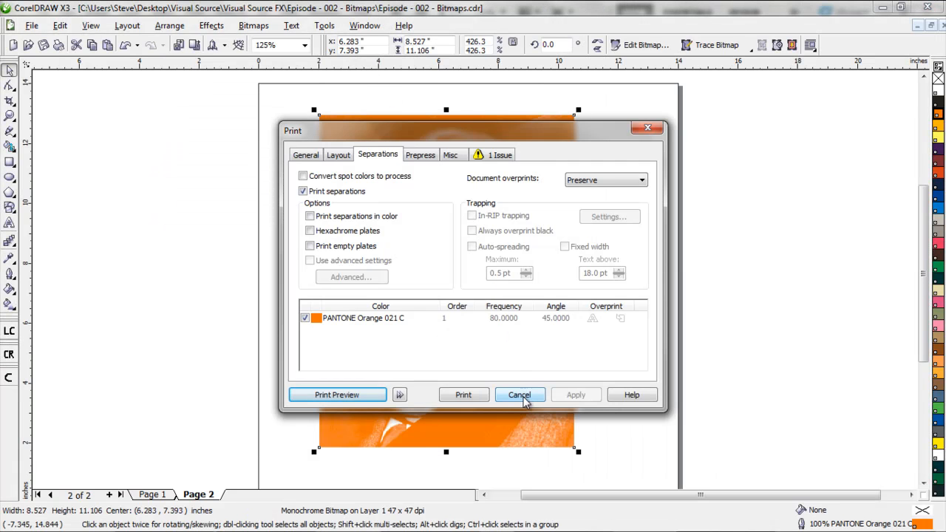
click(519, 396)
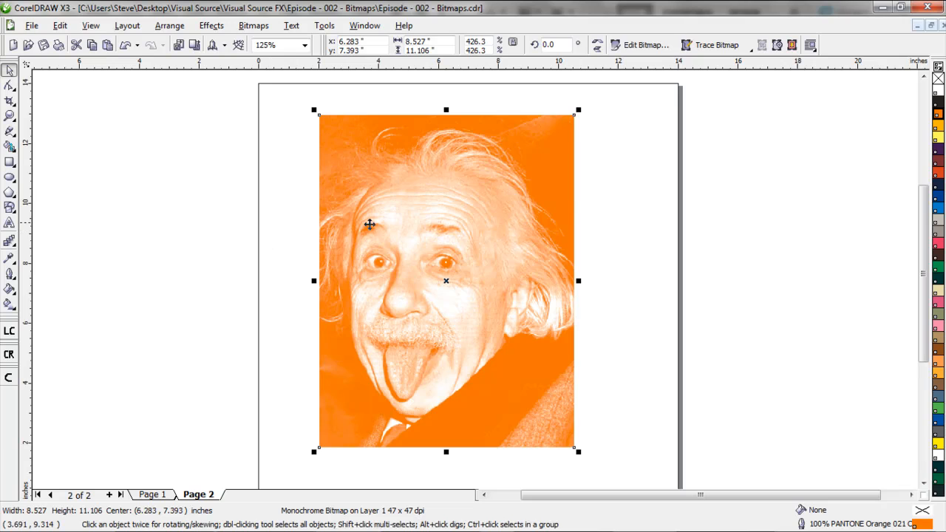
Move the bitmap to about x 7.0, y 7.35 inches on the page and recolor it PANTONE Process Black
key(Delete)
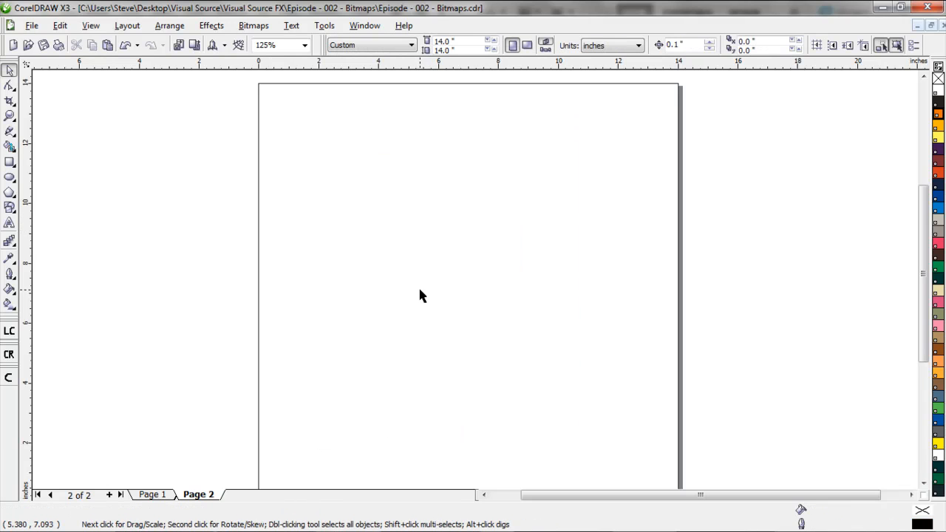
key(ctrl+z)
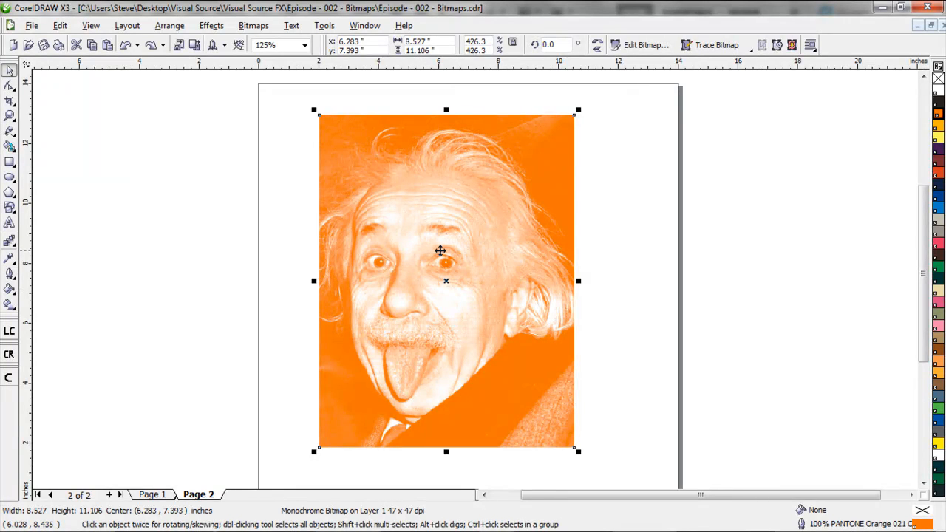
drag(395, 193, 413, 200)
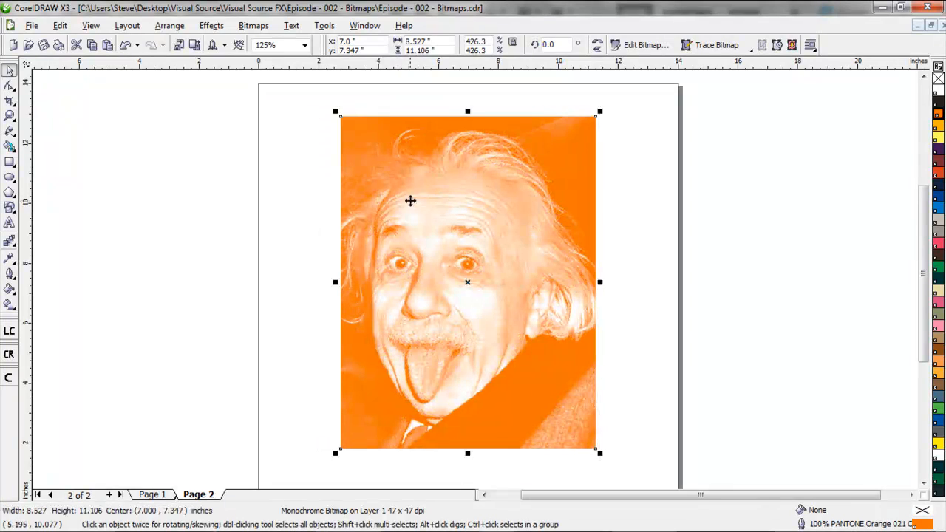
right_click(938, 94)
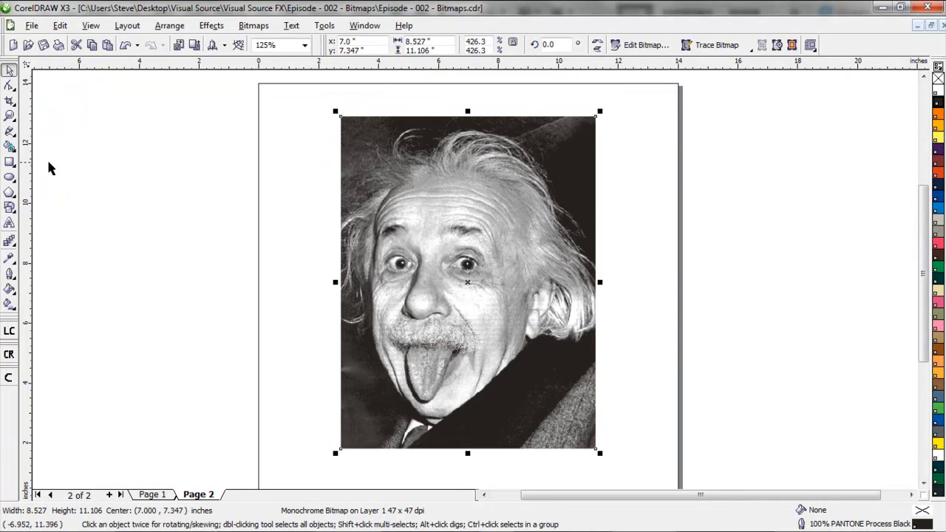
Create a rectangle about 11.5 by 12.6 inches behind the photo, filled with PANTONE Process Black and without an outline
click(10, 162)
mouse_move(297, 99)
mouse_down()
mouse_move(450, 328)
mouse_move(640, 474)
mouse_up()
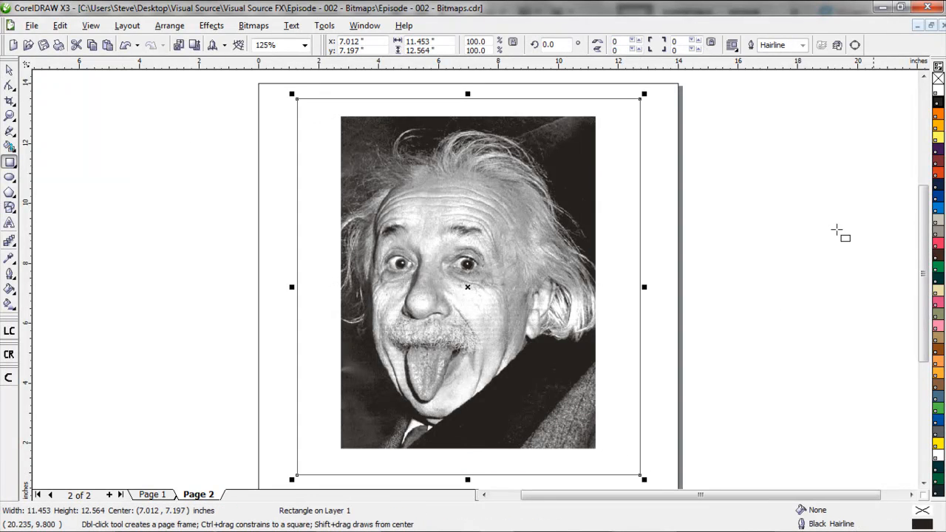
click(937, 81)
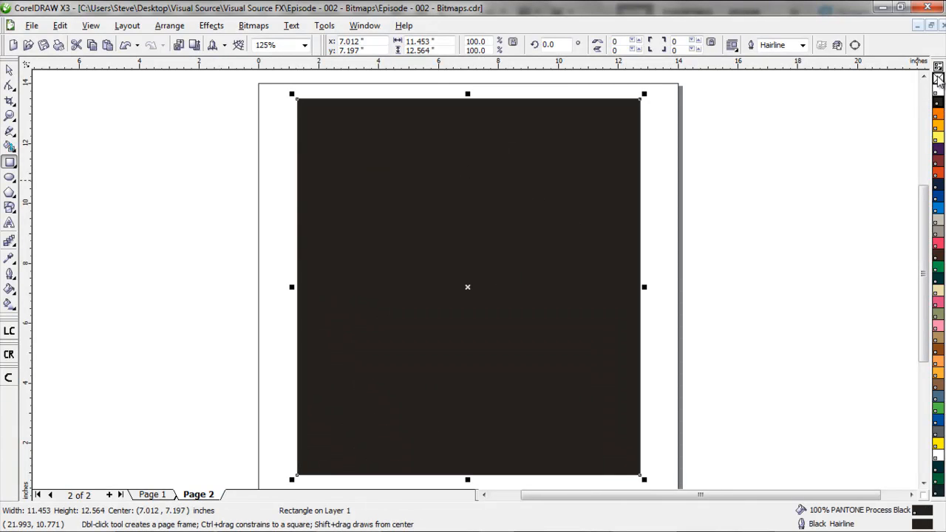
right_click(937, 79)
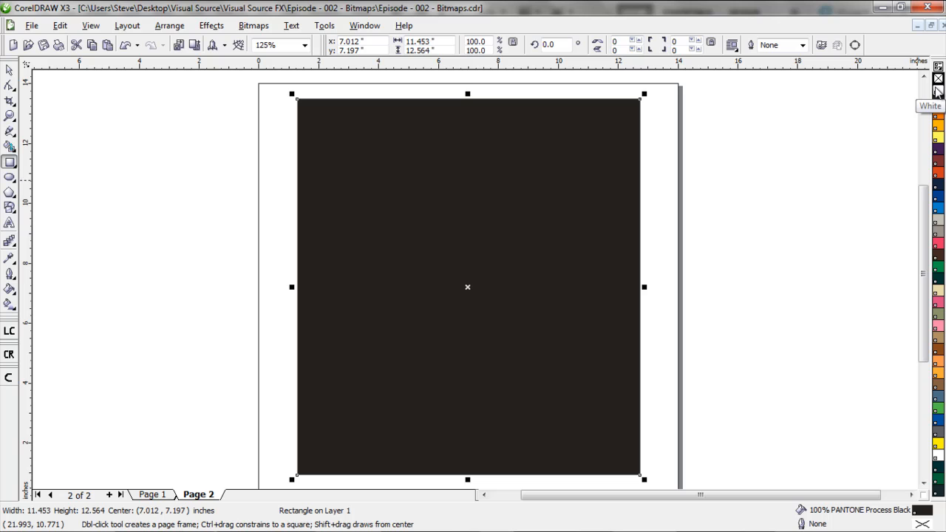
click(758, 214)
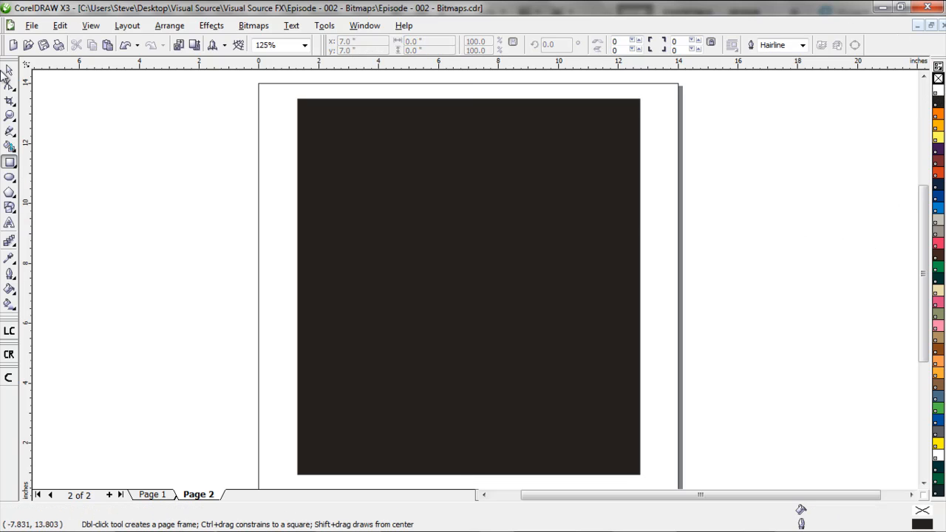
Recolor the bitmap on the black rectangle to PANTONE Trans. White
click(8, 71)
click(414, 232)
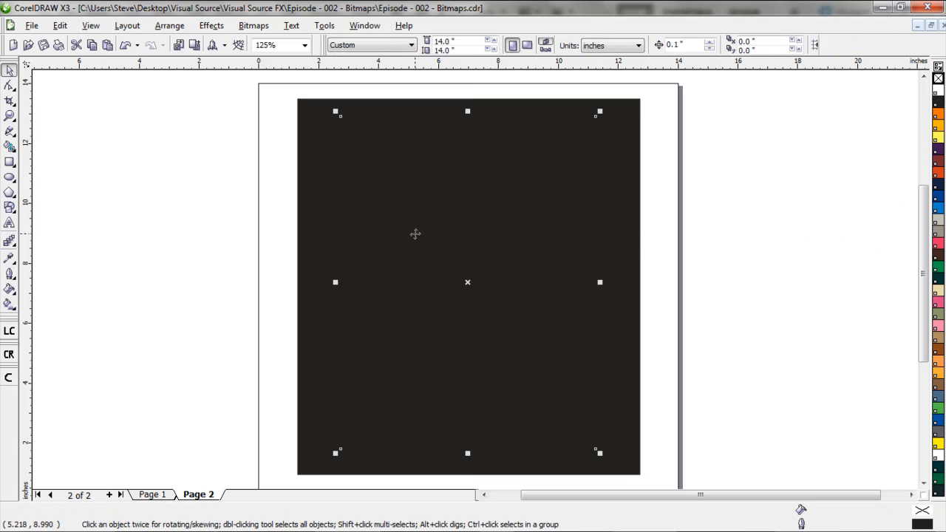
click(937, 90)
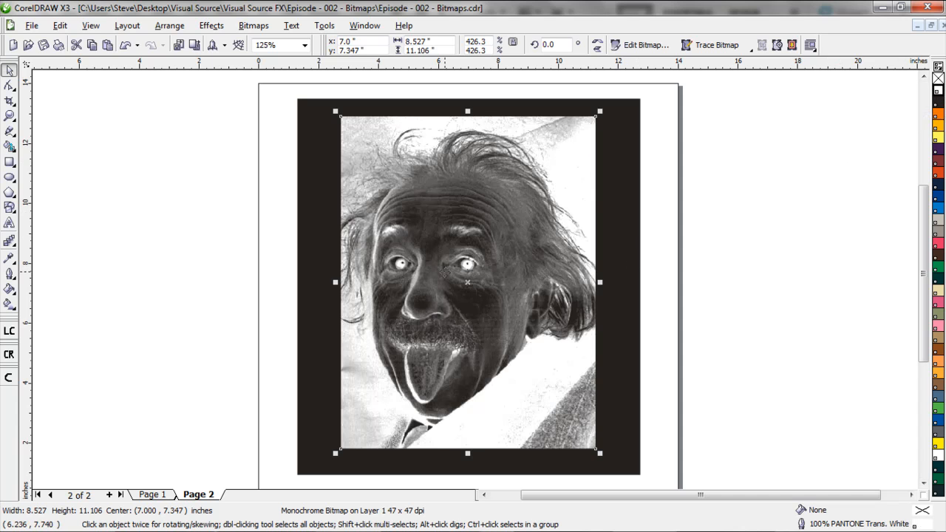
Shift the white bitmap slightly over the black rectangle to about x 7.23, y 7.28 inches, and delete it
mouse_move(486, 262)
mouse_down()
mouse_move(486, 272)
mouse_move(490, 259)
mouse_up()
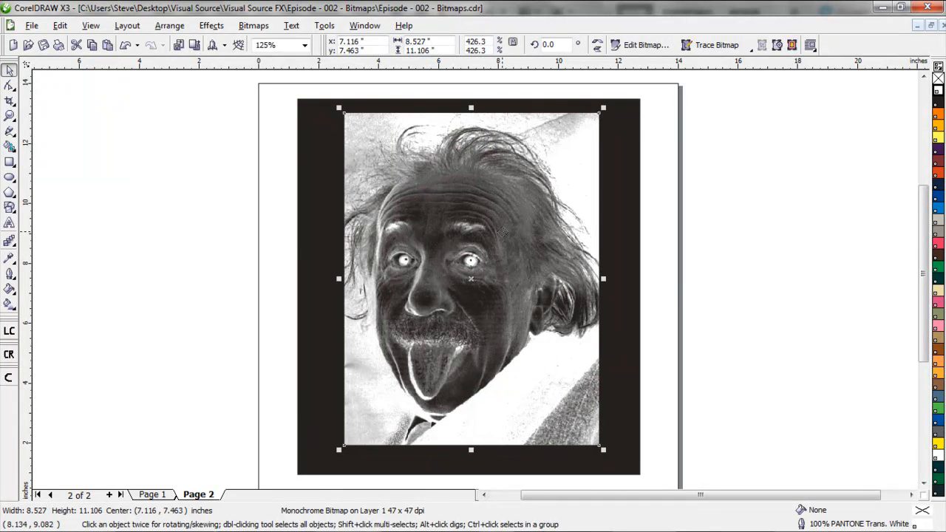
drag(495, 252, 499, 257)
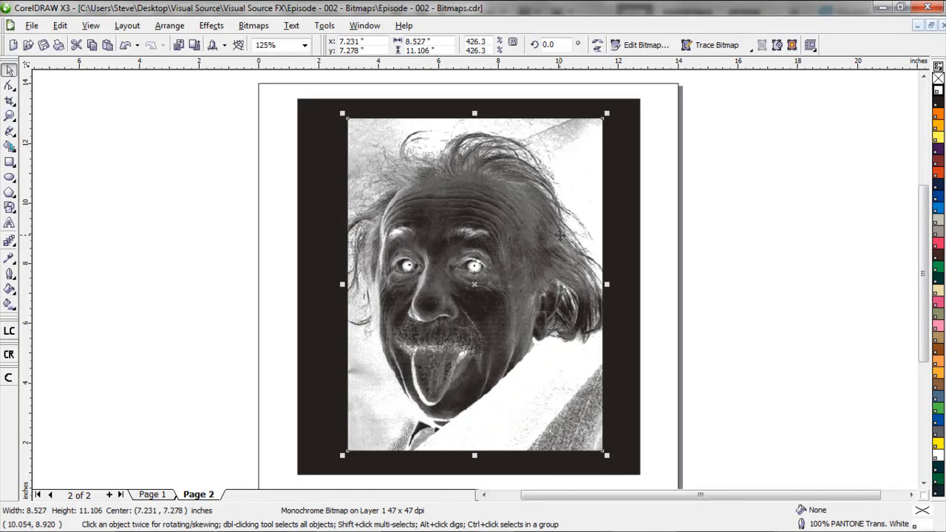
key(Delete)
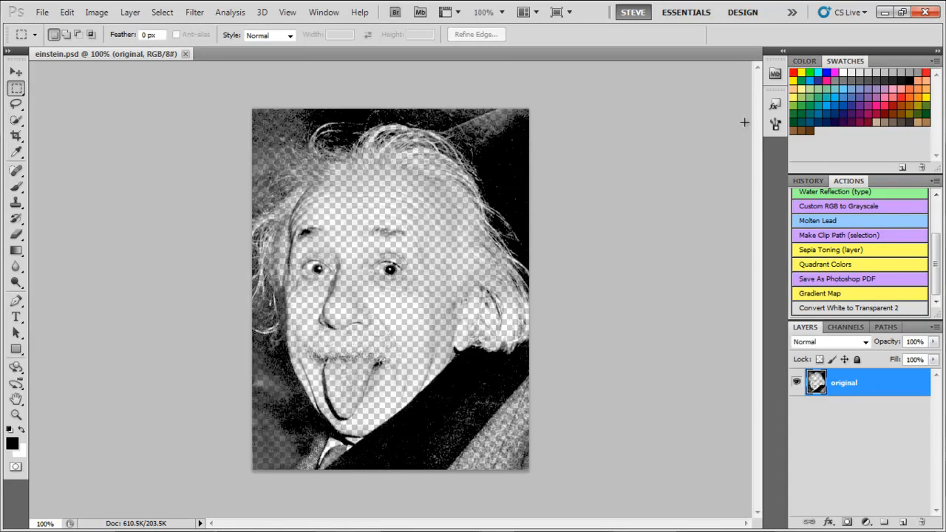
Switch to Photoshop, close einstein.psd, and open einstein.jpg from the Episode - 002 - Bitmaps folder
click(185, 54)
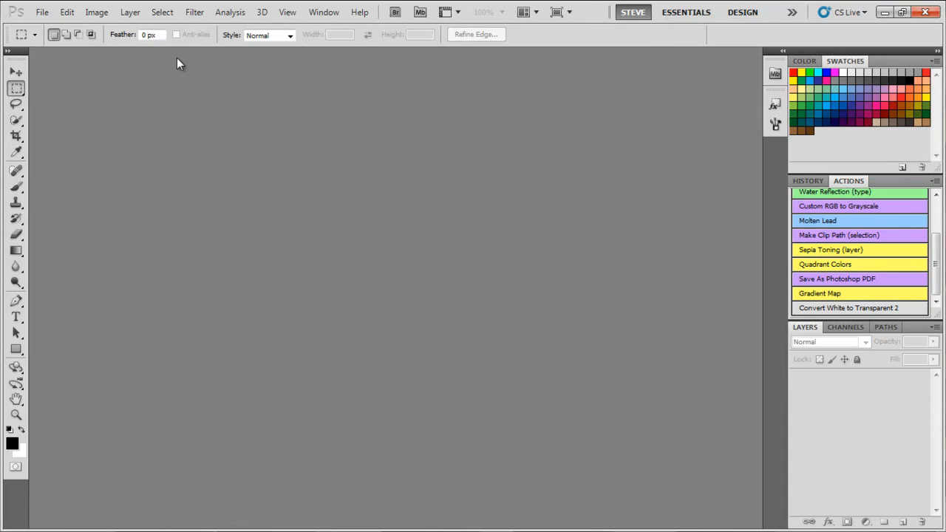
key(ctrl+o)
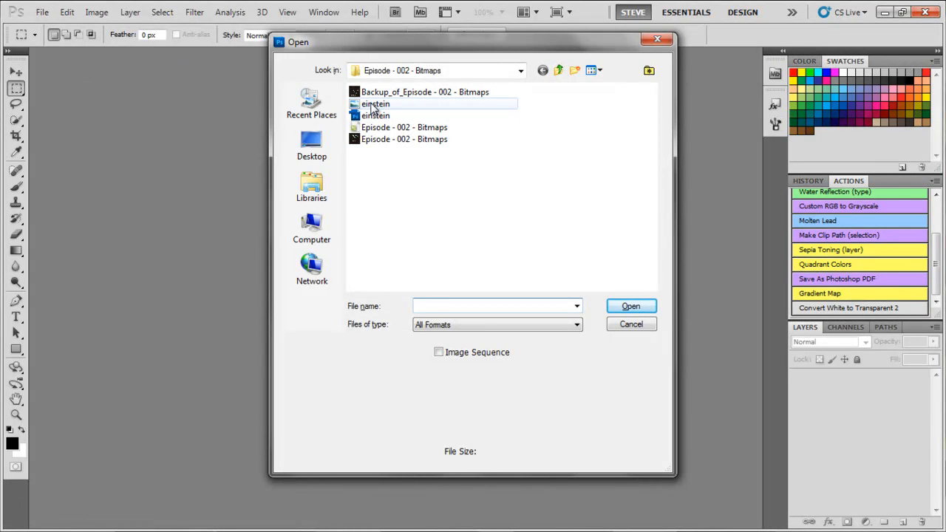
double_click(375, 104)
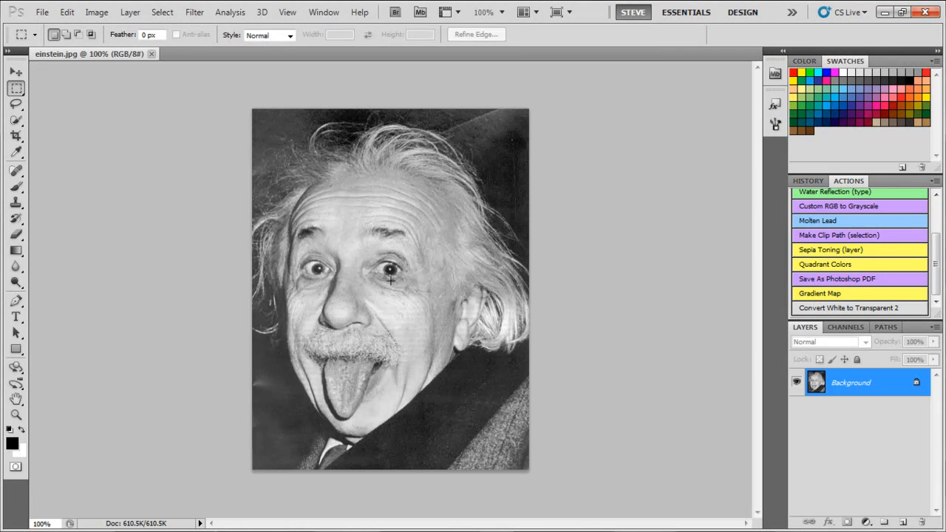
Adjust the photo's Levels to input values 44, 1.16 and 223, and invert the image
key(ctrl+l)
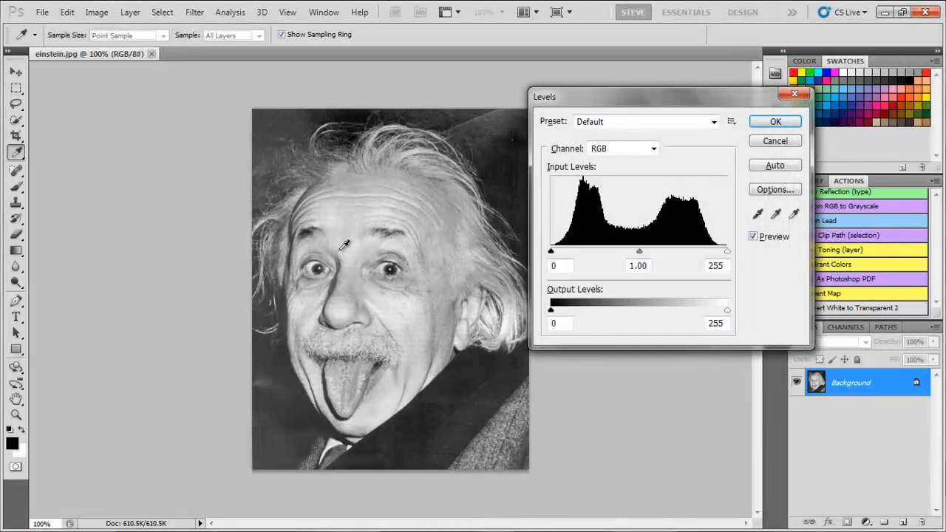
drag(555, 255, 584, 255)
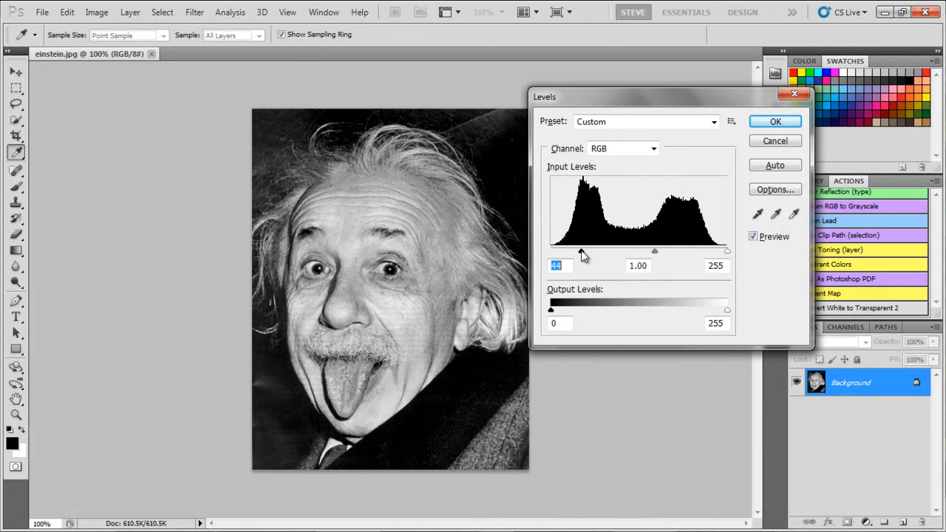
drag(727, 252, 704, 255)
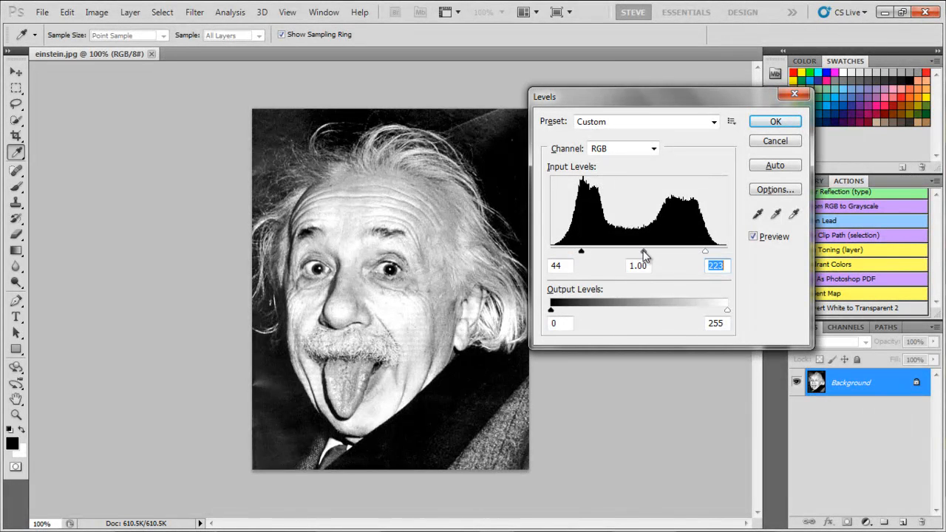
mouse_move(643, 251)
mouse_down()
mouse_move(625, 252)
mouse_move(638, 253)
mouse_up()
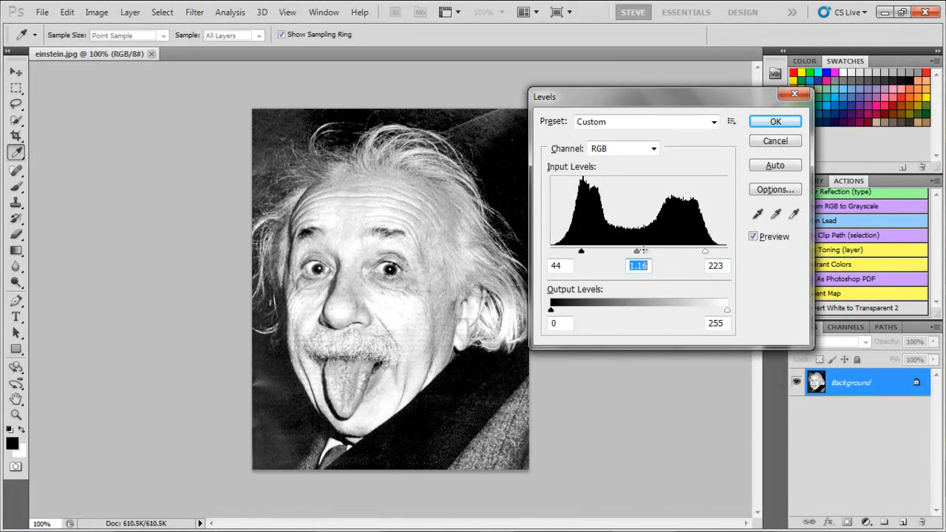
click(763, 122)
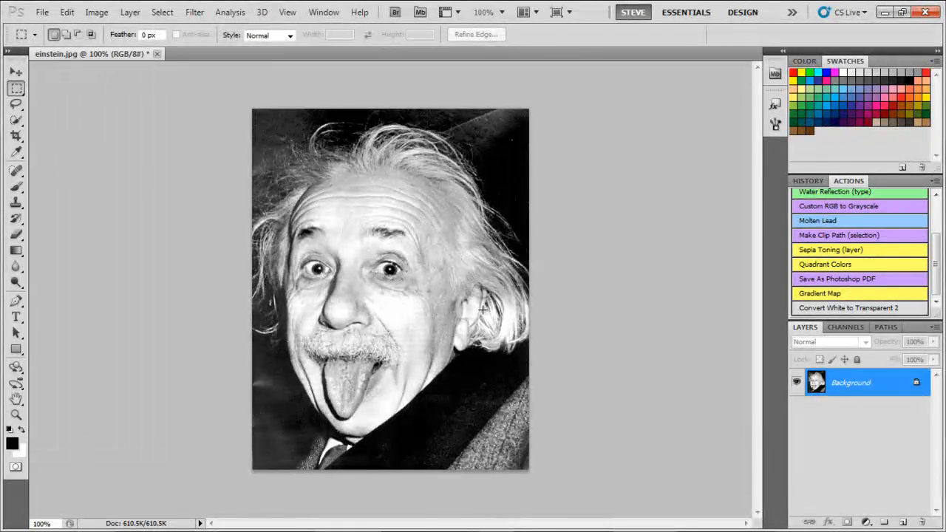
key(ctrl+i)
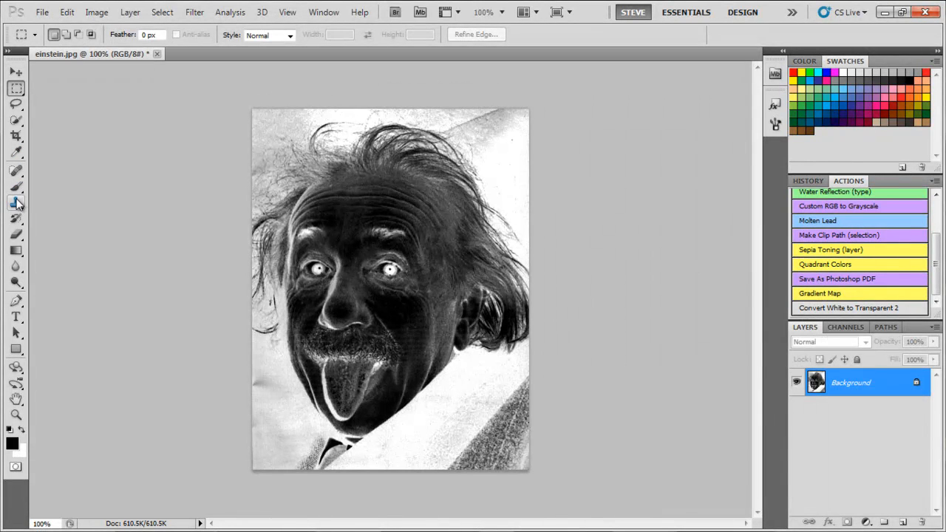
Erase the background along the photo's upper edge to white with a soft 47 px eraser
click(14, 235)
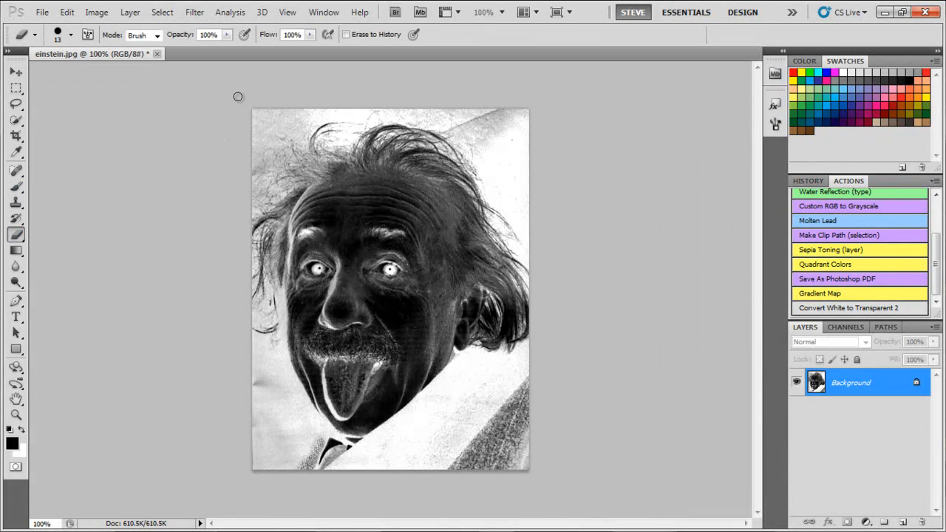
click(72, 35)
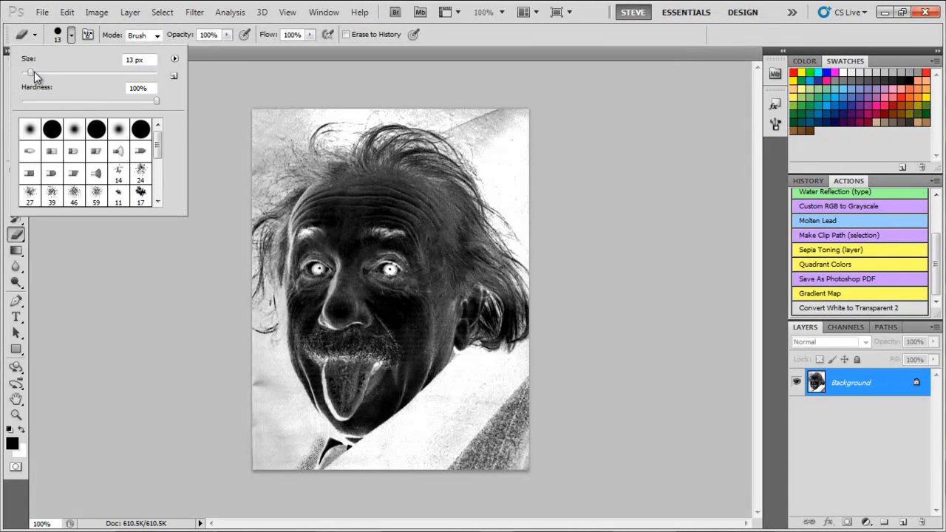
drag(32, 71, 54, 72)
click(74, 35)
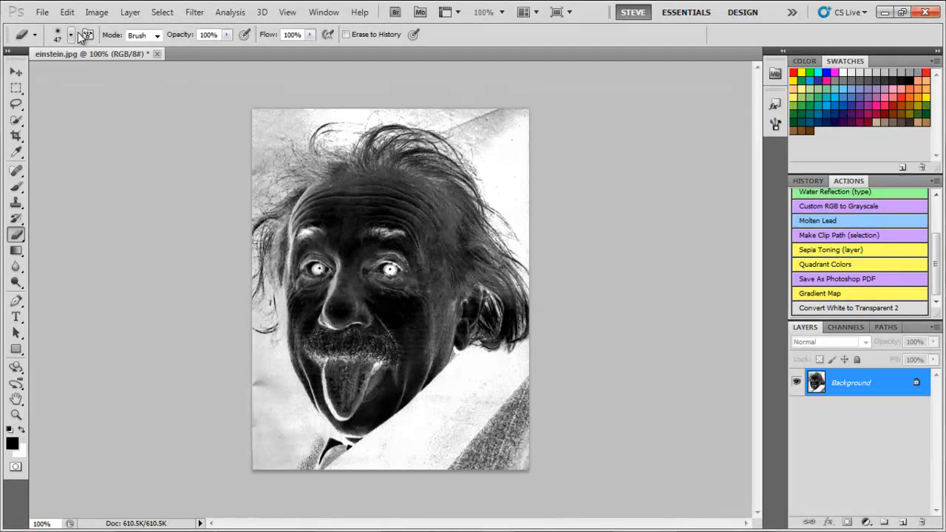
mouse_move(274, 111)
mouse_down()
mouse_move(462, 123)
mouse_move(532, 107)
mouse_up()
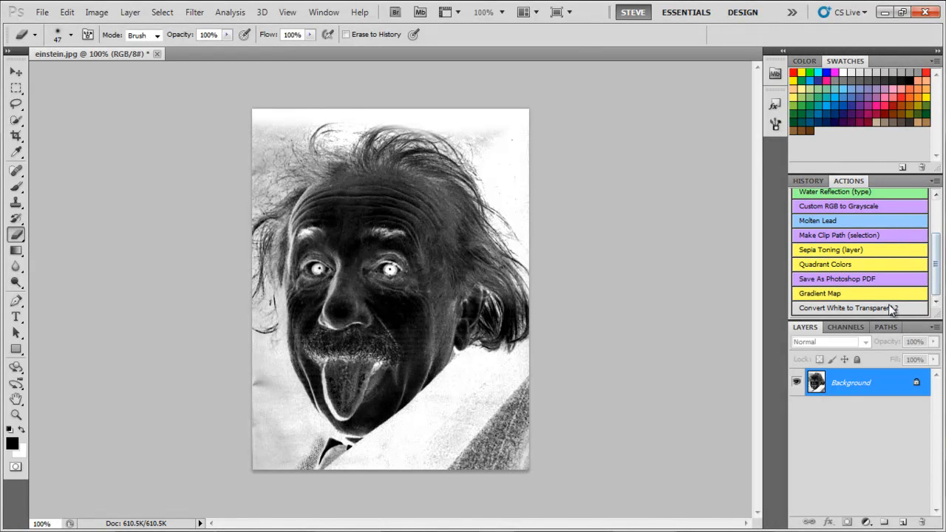
Run the Convert White to Transparent 2 action and delete the white Background layer, keeping only the original layer
click(890, 308)
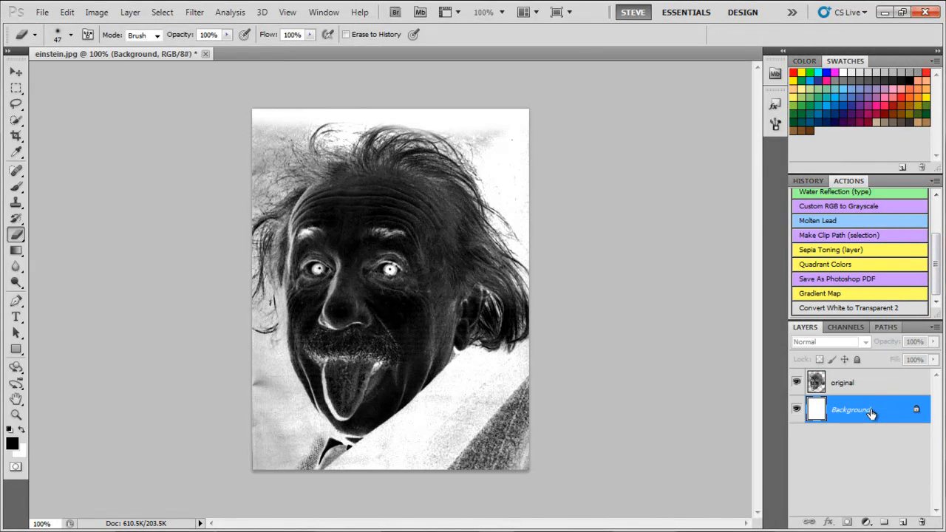
drag(877, 411, 911, 469)
drag(919, 498, 922, 521)
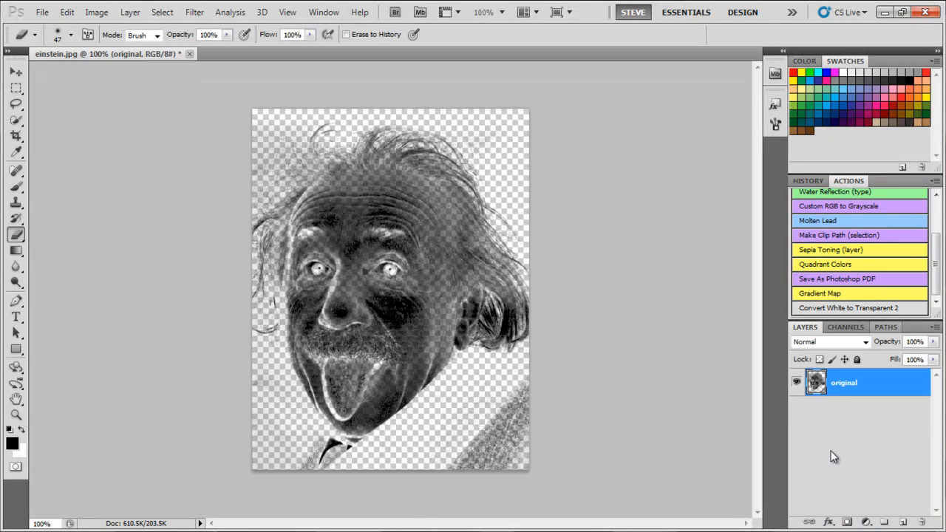
Save the image as the Photoshop file einstein02 with Maximize Compatibility enabled
key(ctrl+shift+s)
click(445, 288)
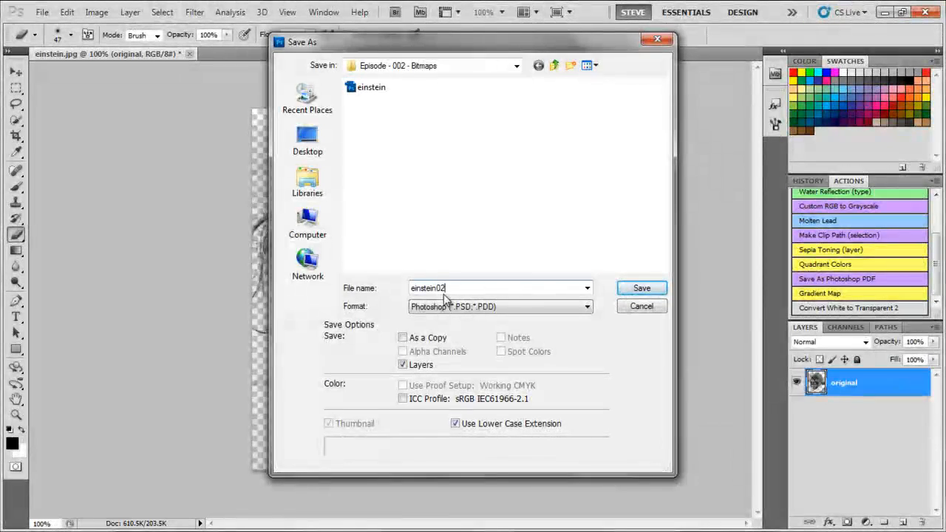
key(Return)
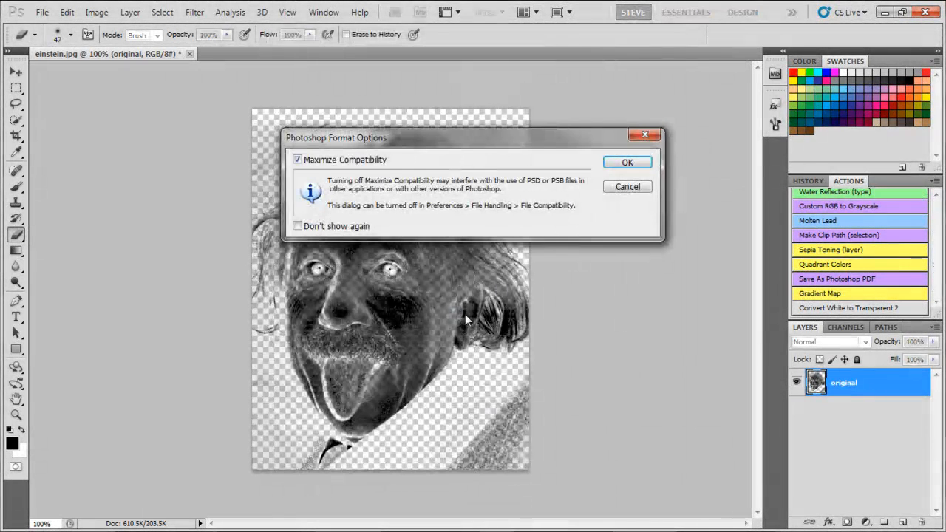
click(628, 163)
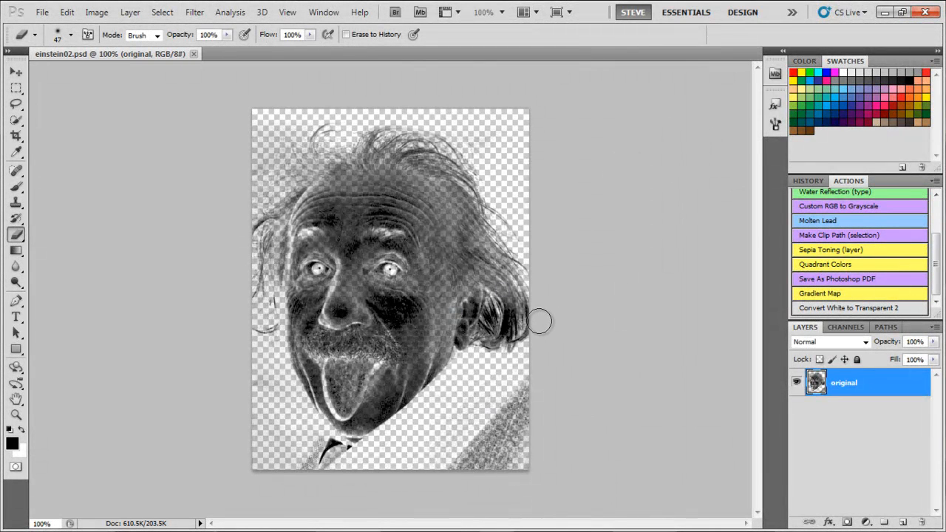
Switch to CorelDRAW, import einstein02 at the page center, and enlarge it to about 7.78 by 10.13 inches
key(alt+Tab)
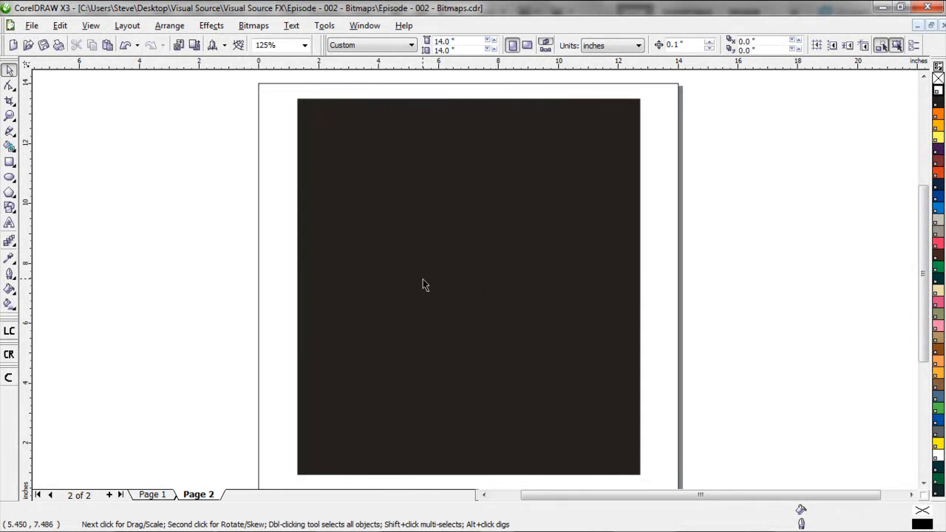
key(ctrl+i)
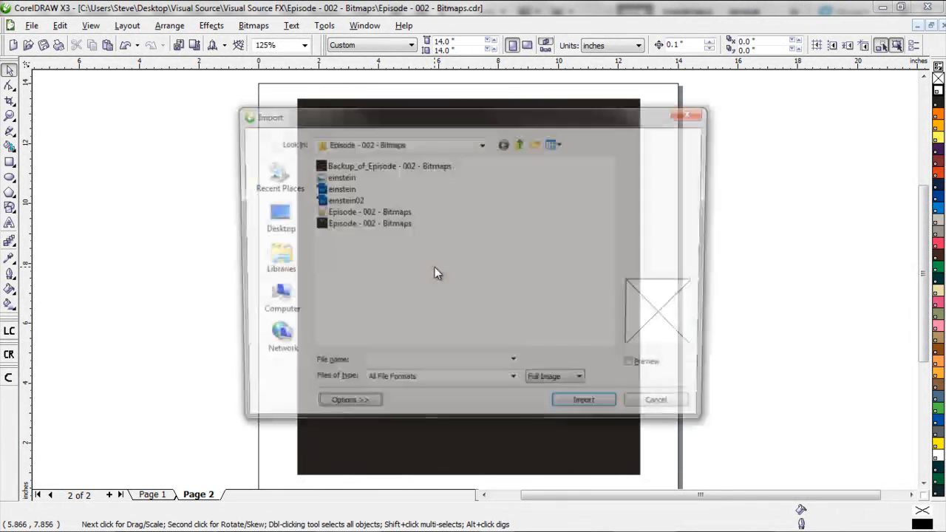
double_click(355, 200)
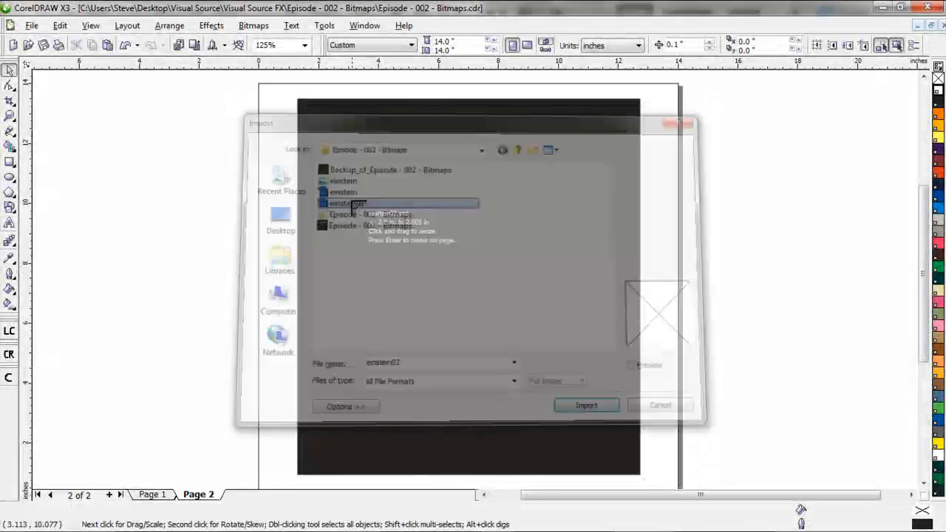
key(Return)
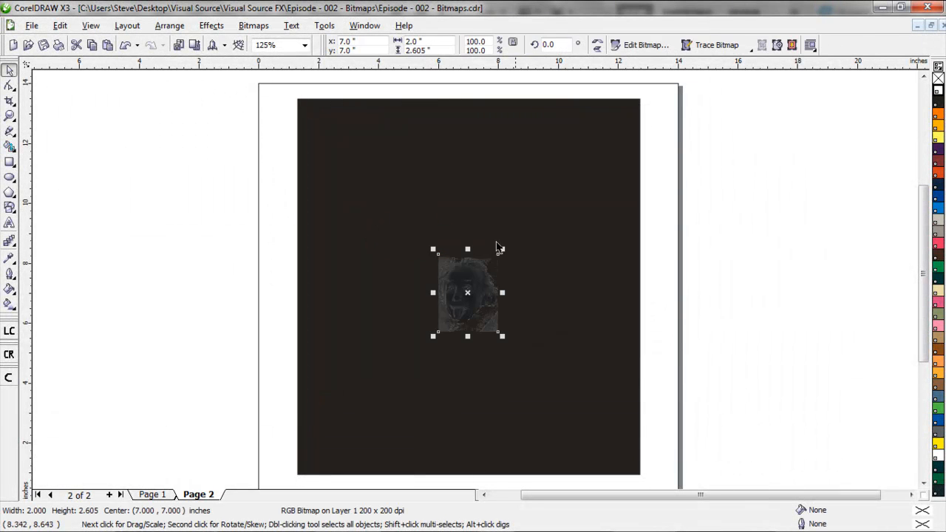
drag(503, 251, 638, 143)
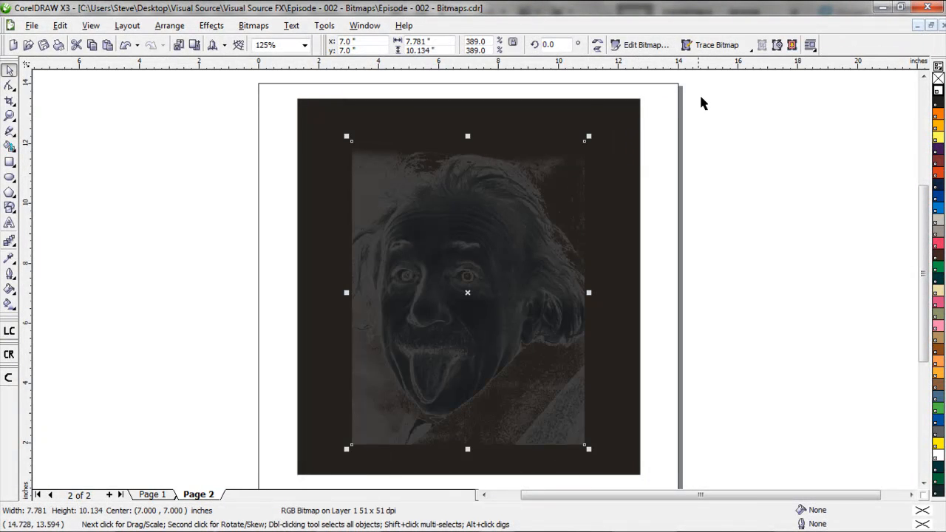
Convert the imported bitmap to 1-bit black and white using the Line Art conversion method
click(253, 25)
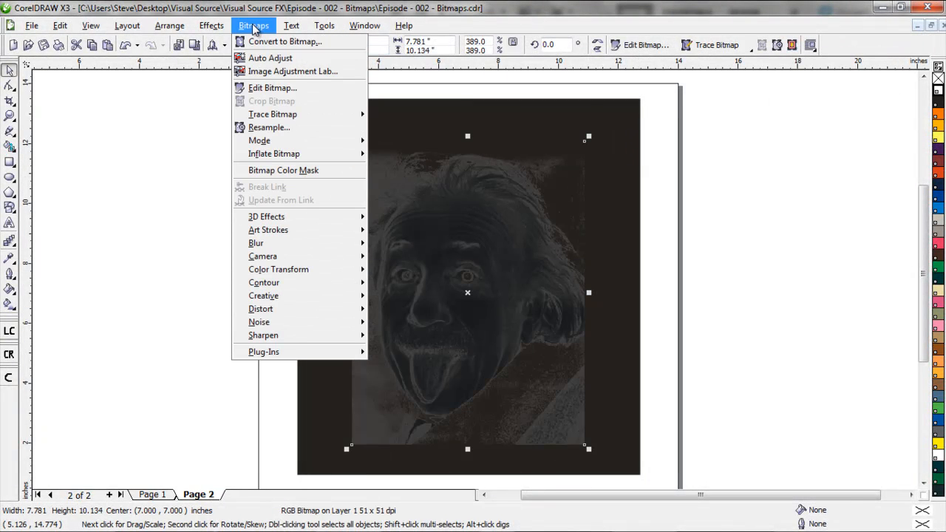
mouse_move(275, 141)
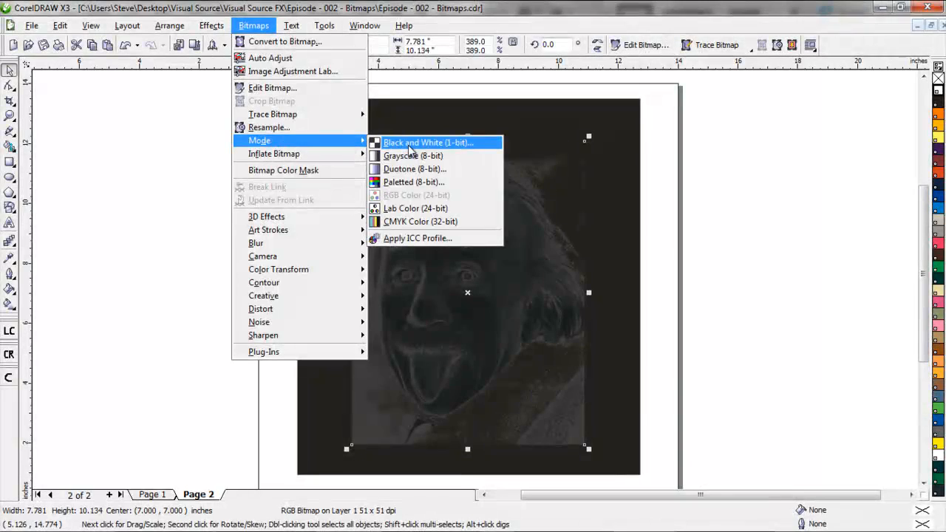
click(403, 142)
click(515, 306)
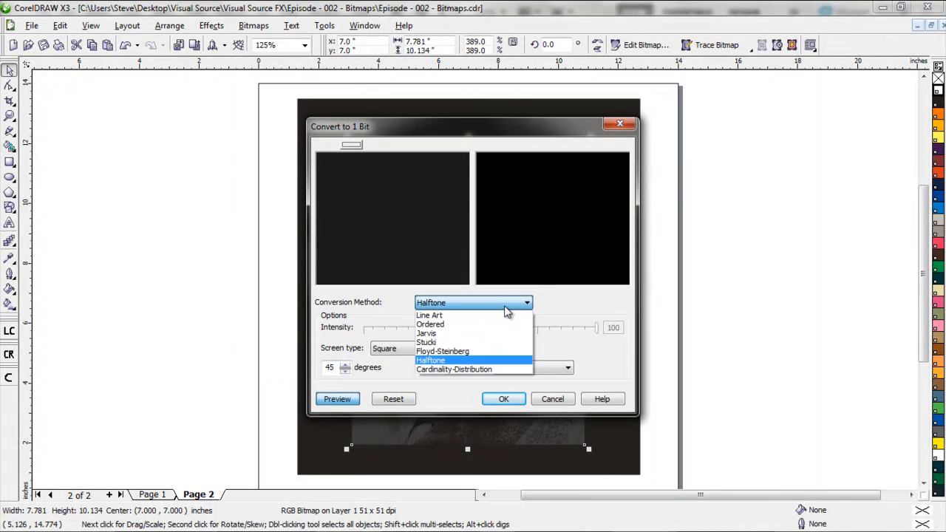
click(500, 319)
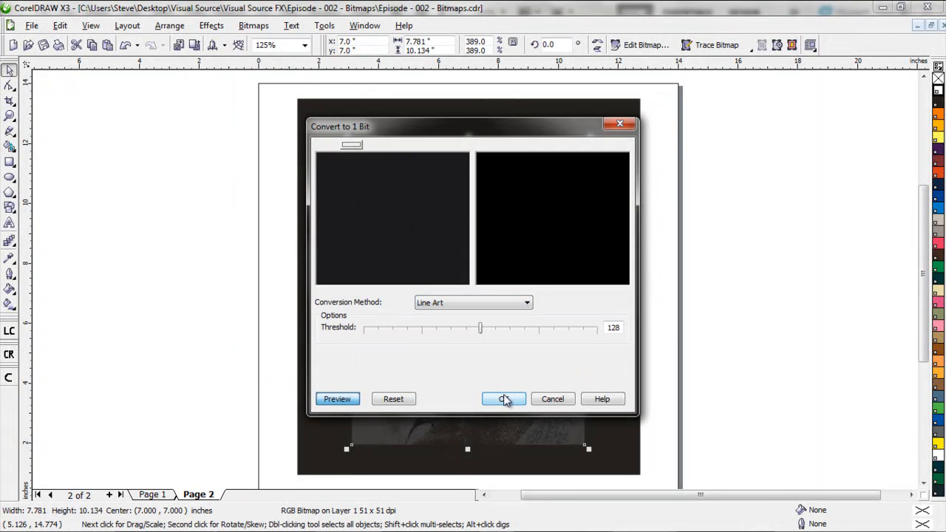
click(504, 399)
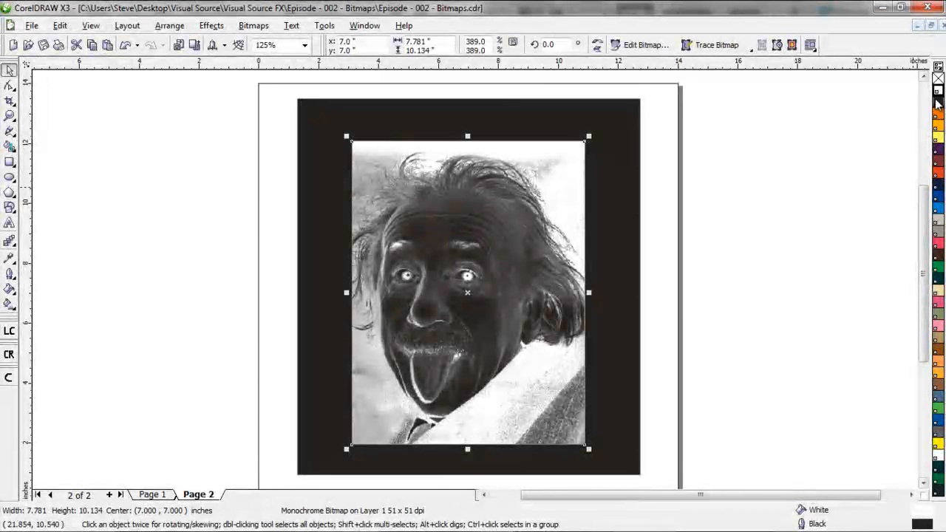
Remove the bitmap's fill, recolor it to PANTONE Trans. White, and nudge it to about x 6.95, y 6.95 inches
click(937, 78)
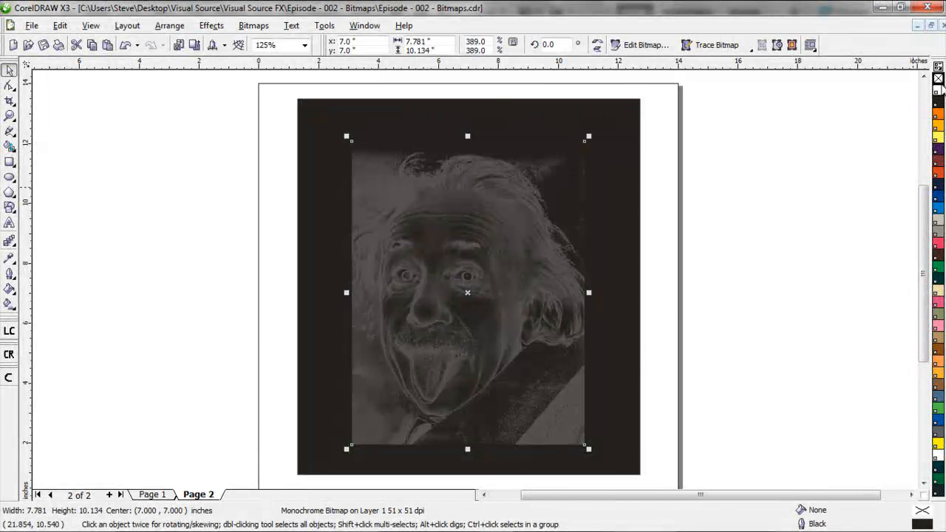
right_click(939, 90)
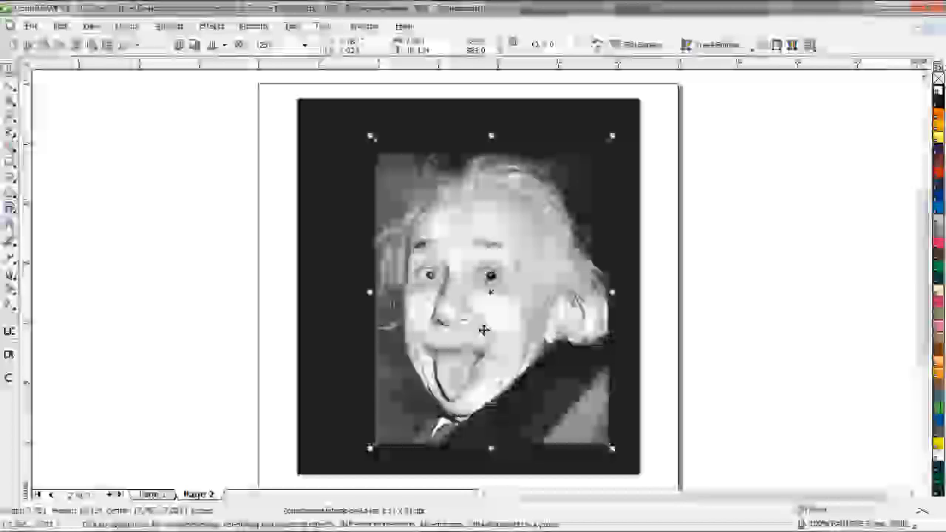
drag(470, 326, 468, 326)
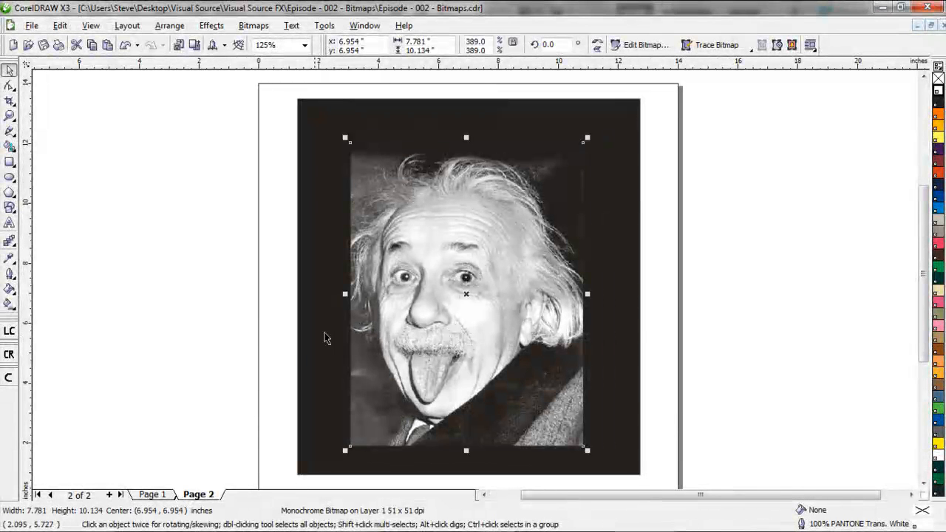
View Page 1, return to Page 2, and move the white bitmap to about x 7.12, y 7.35 inches
click(152, 494)
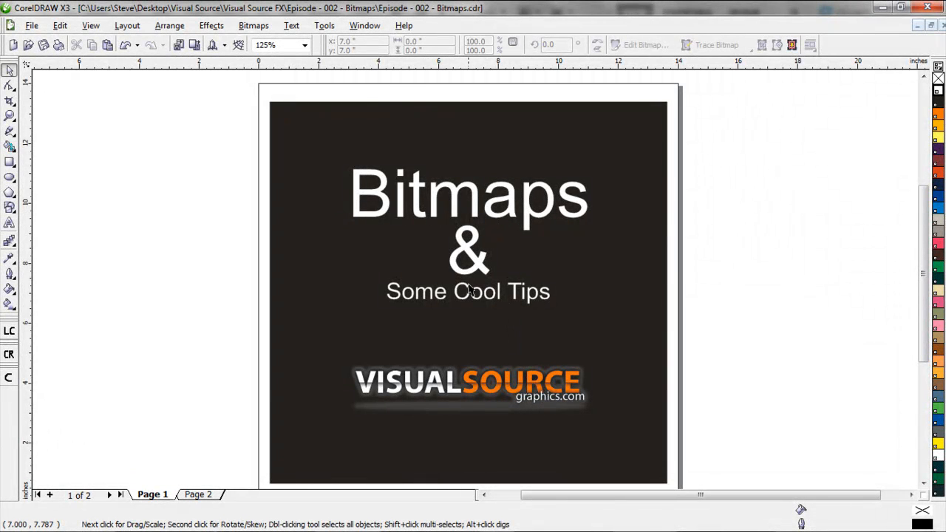
click(198, 496)
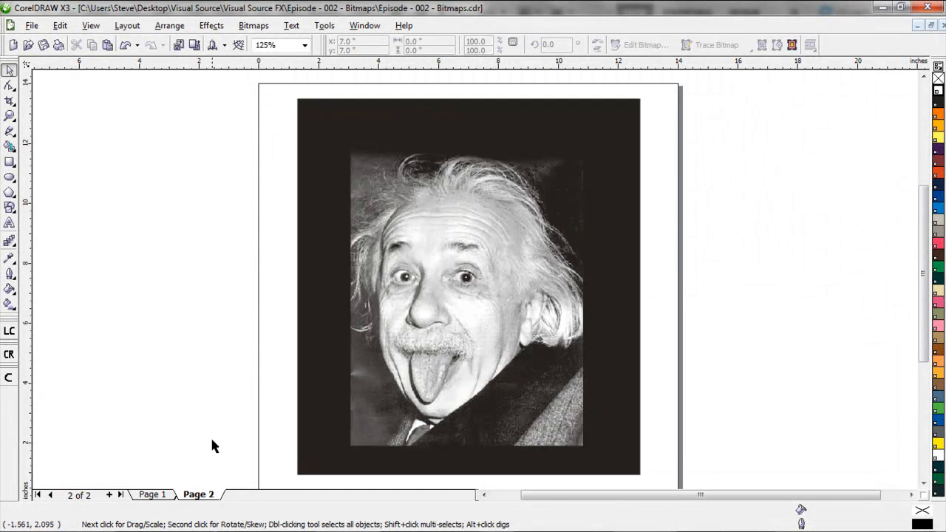
drag(504, 294, 509, 283)
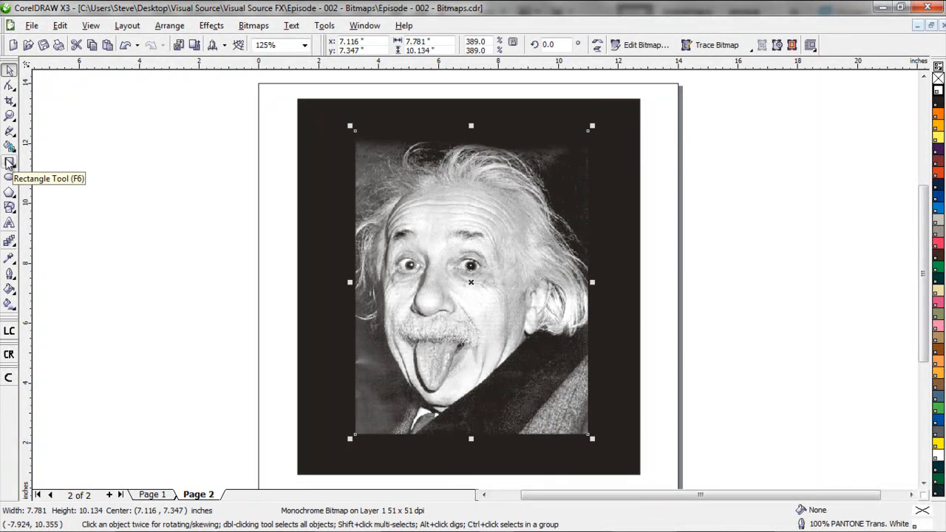
Draw a rectangle about 5.88 by 5.99 inches over the bitmap's upper-left area and fill it with PANTONE 1797 C
click(9, 163)
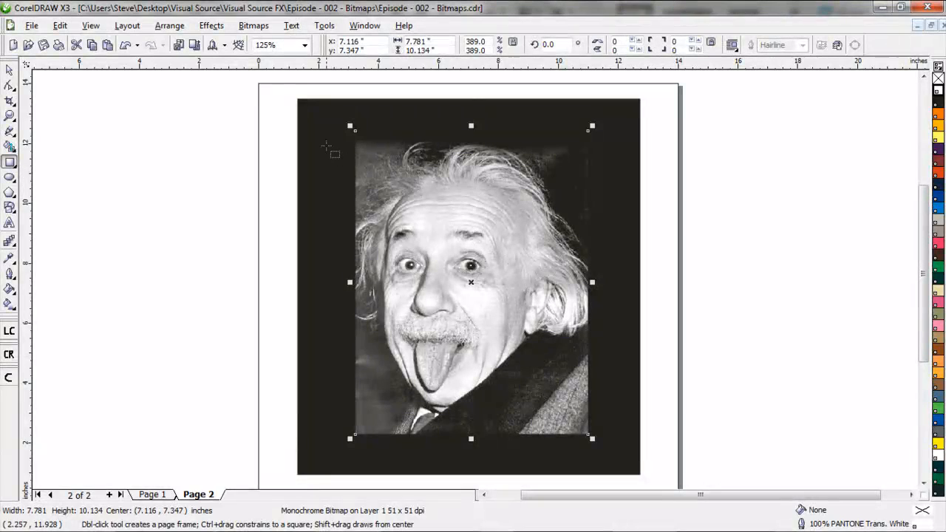
drag(325, 141, 502, 320)
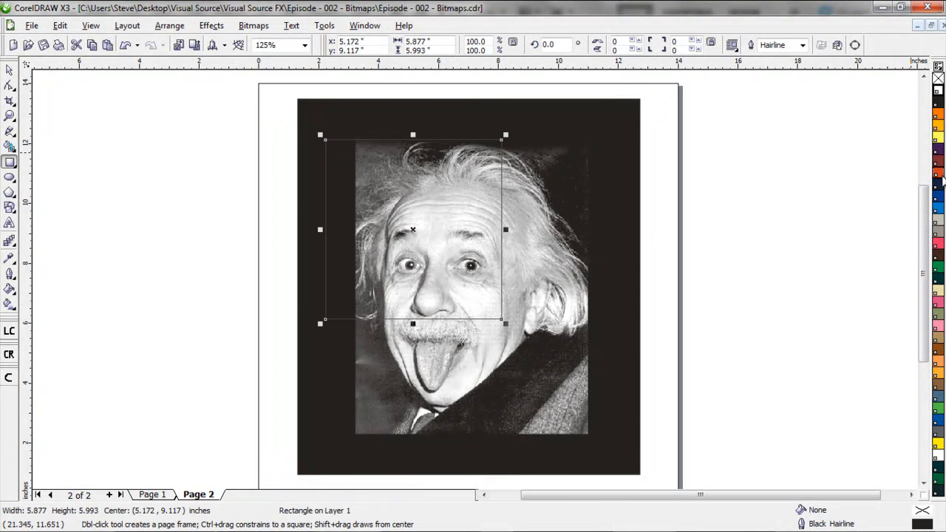
click(937, 173)
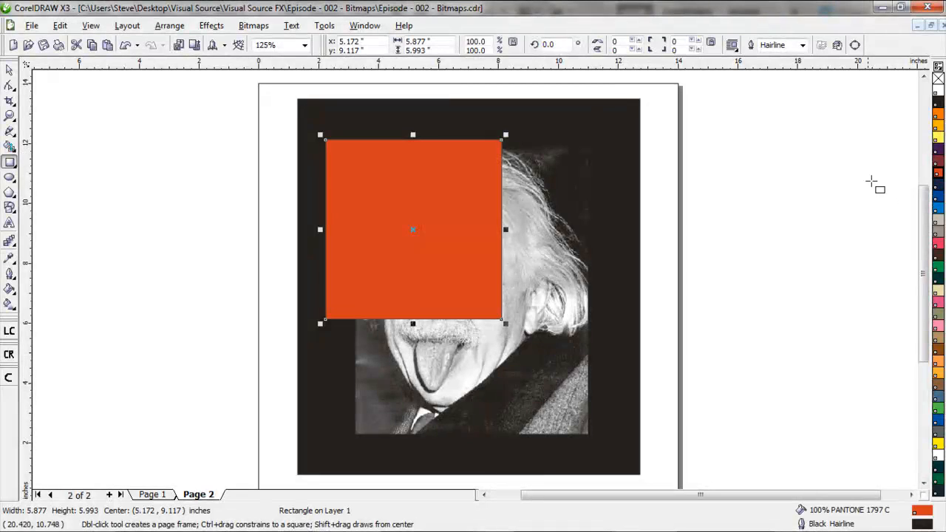
Order the red rectangle behind the white bitmap and move it to about x 5.27, y 9.81 inches
right_click(413, 230)
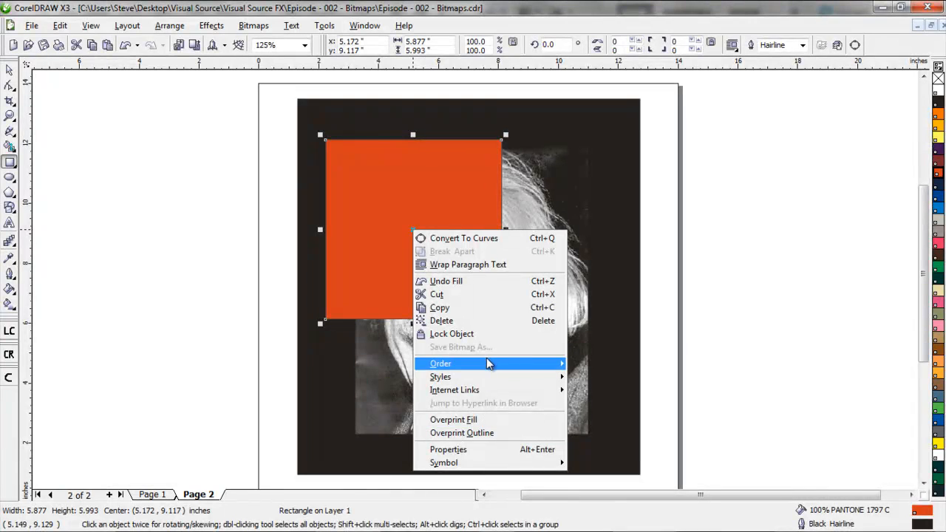
mouse_move(486, 360)
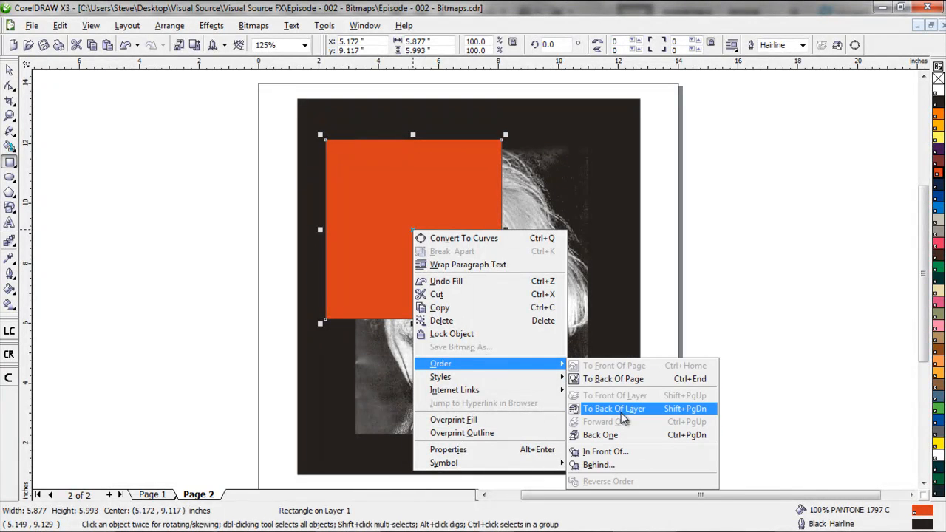
click(600, 464)
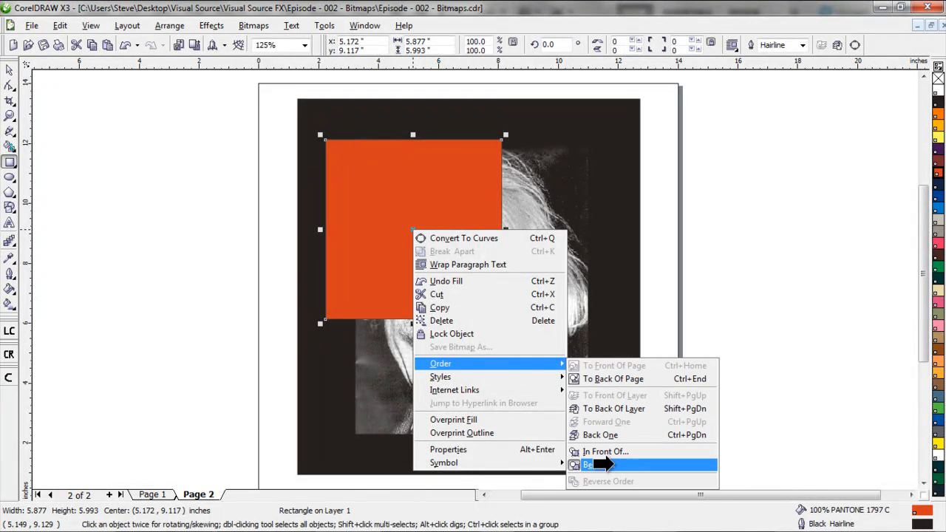
click(499, 377)
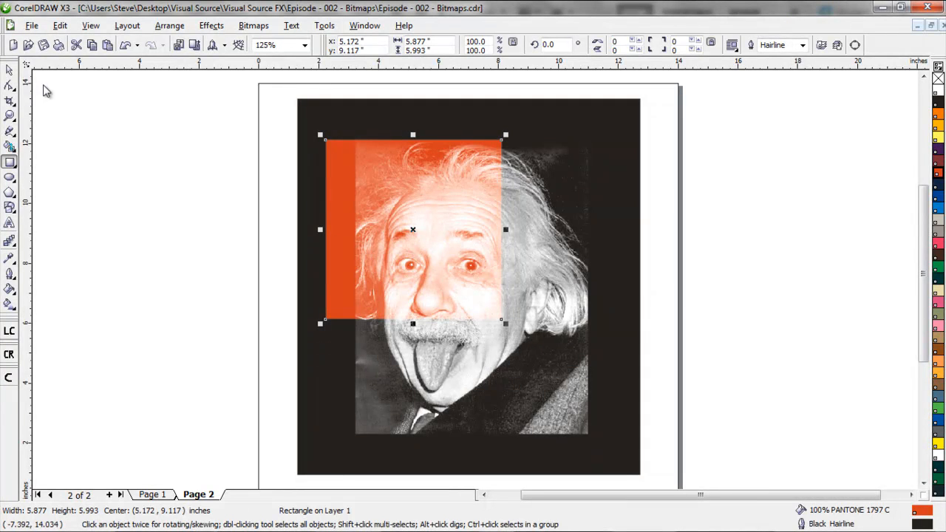
click(10, 70)
drag(323, 211, 327, 190)
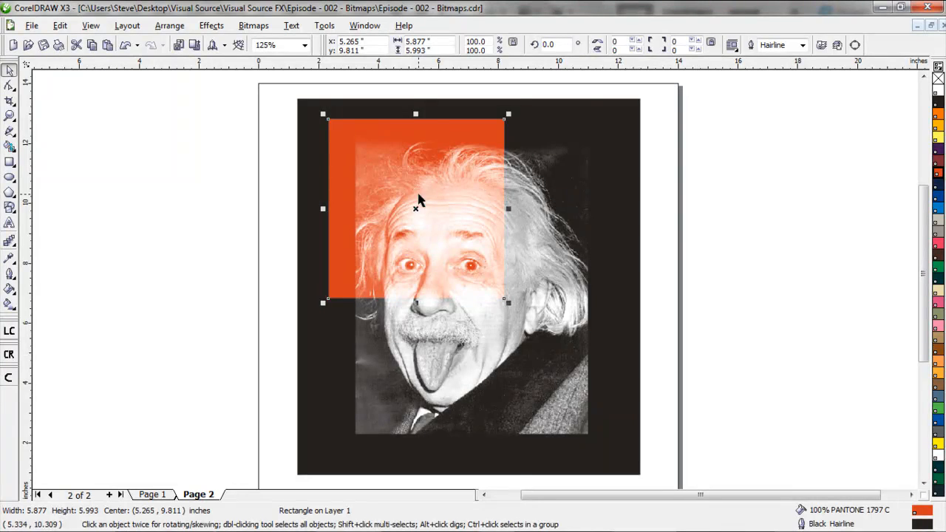
Place a copy of the red rectangle at about x 10.61, y 5.11 inches and fill it with PANTONE 2925 C
drag(416, 205, 575, 347)
right_click(575, 347)
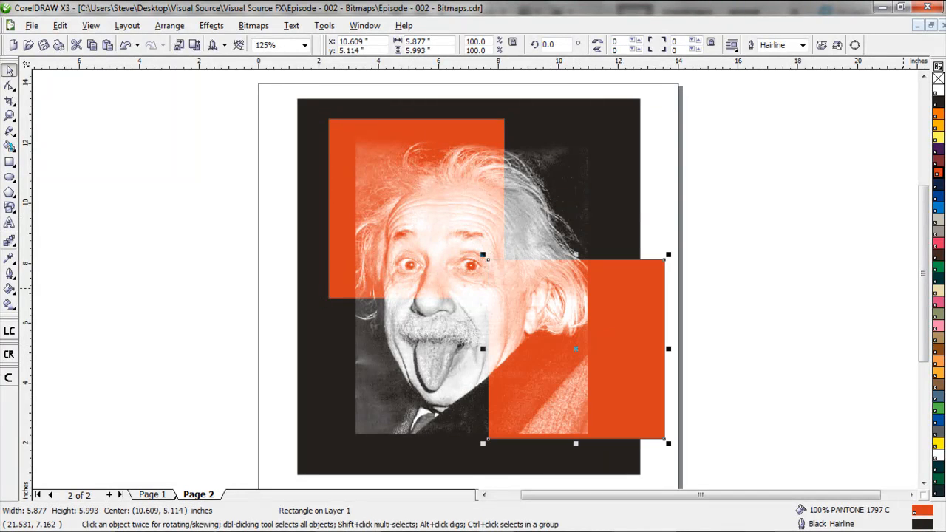
click(939, 208)
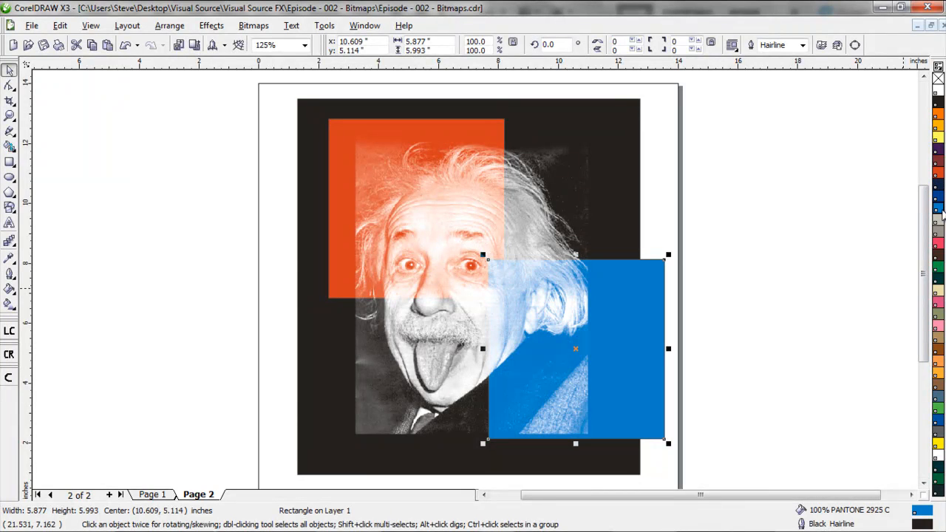
Place a copy of the blue rectangle at about x 3.21, y 3.31 inches and fill it with PANTONE Yellow 012 C
drag(577, 349, 354, 404)
click(937, 138)
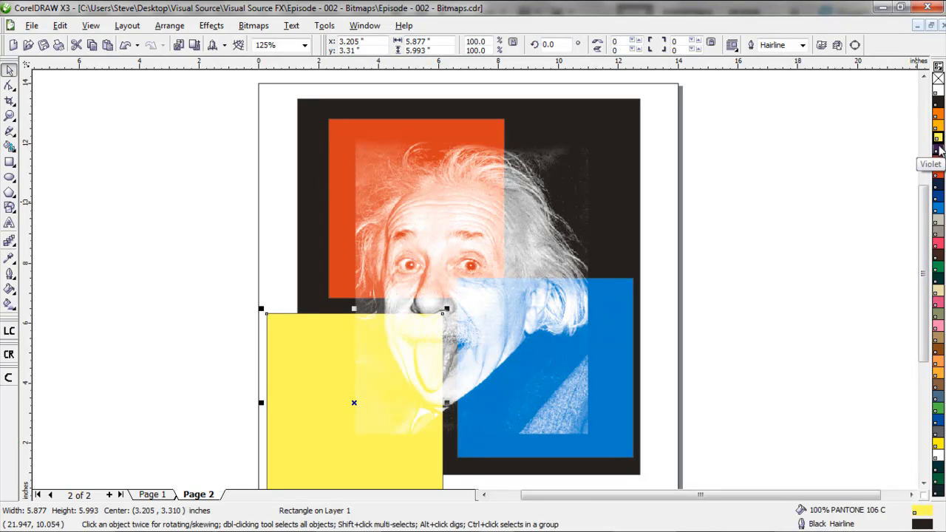
click(937, 444)
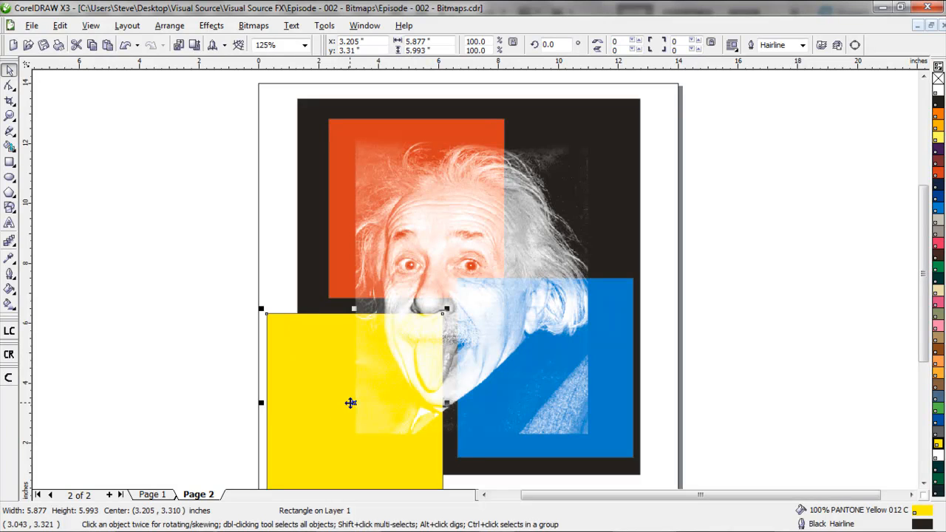
Shrink the yellow rectangle to about 3.33 by 3.40 inches and move it to about x 3.88, y 3.47 inches
drag(261, 309, 305, 344)
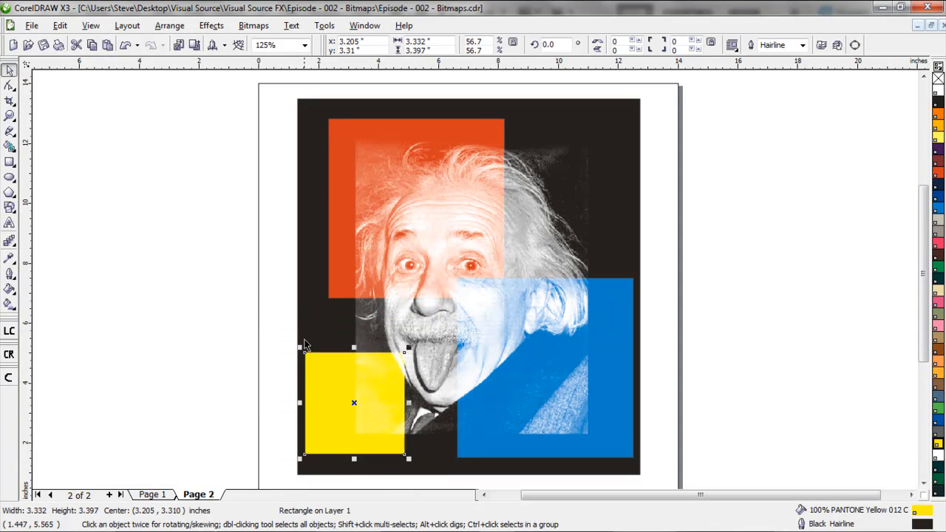
drag(343, 403, 371, 372)
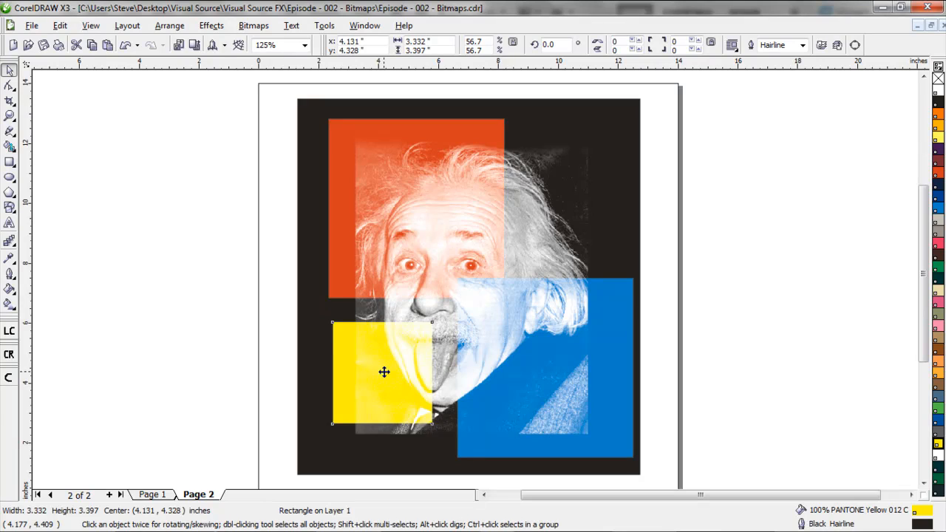
drag(382, 372, 376, 398)
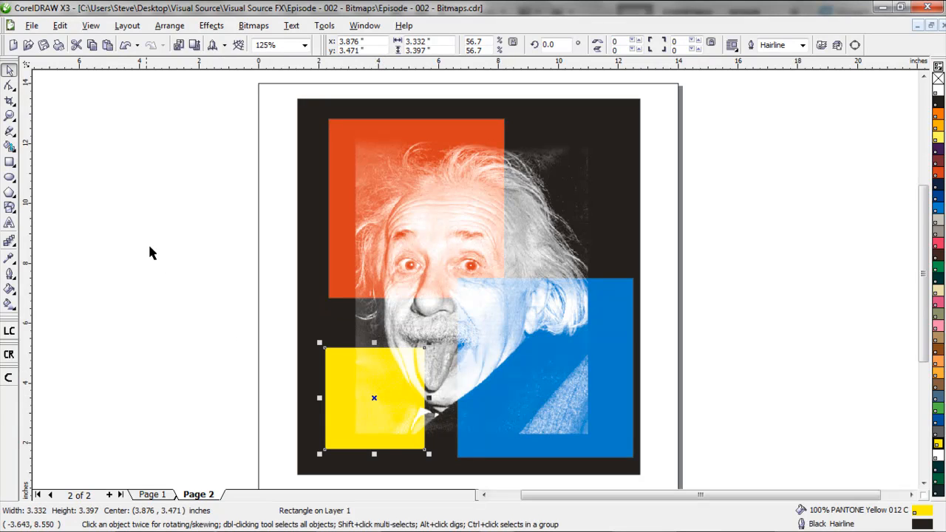